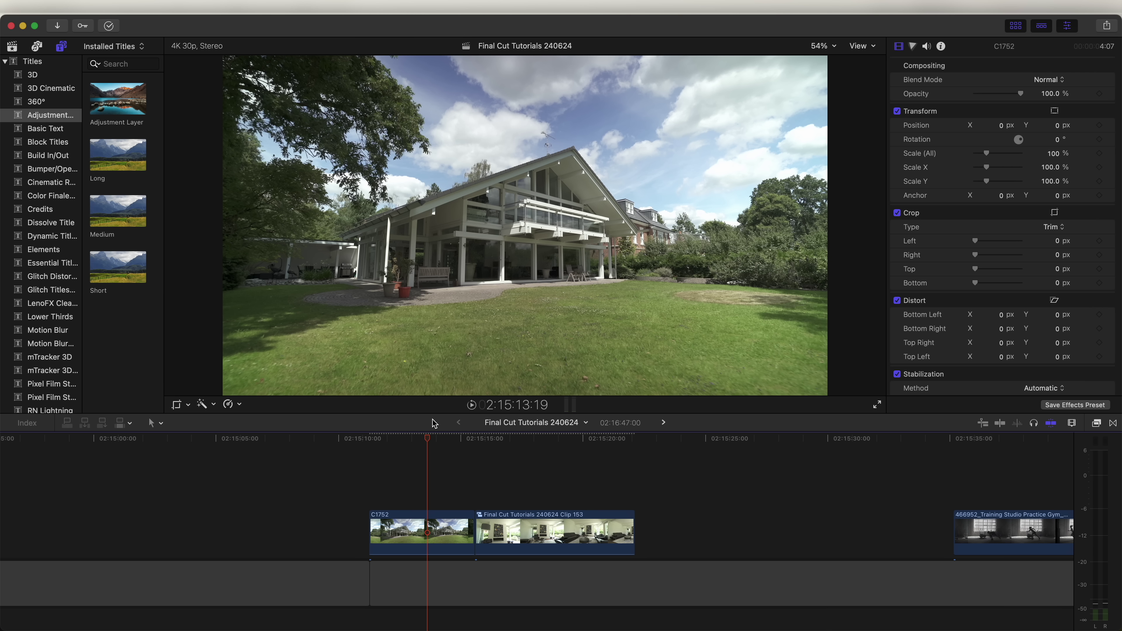
Split Final Cut Tutorials 240624 Clip 153 at 02:15:17:08.
{"action": "key", "text": "space"}
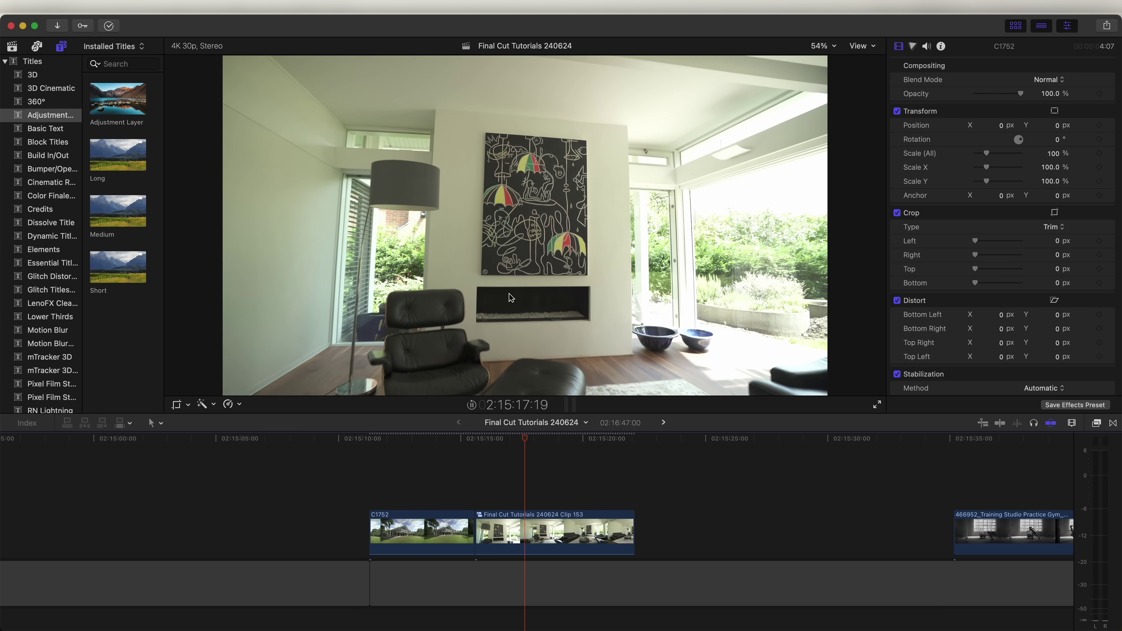
{"action": "key", "text": "space"}
{"action": "mouse_move", "coordinate": [493, 441]}
{"action": "left_mouse_down"}
{"action": "mouse_move", "coordinate": [481, 443]}
{"action": "mouse_move", "coordinate": [516, 443]}
{"action": "left_mouse_up"}
{"action": "scroll", "coordinate": [517, 450], "scroll_direction": "down", "scroll_amount": 2}
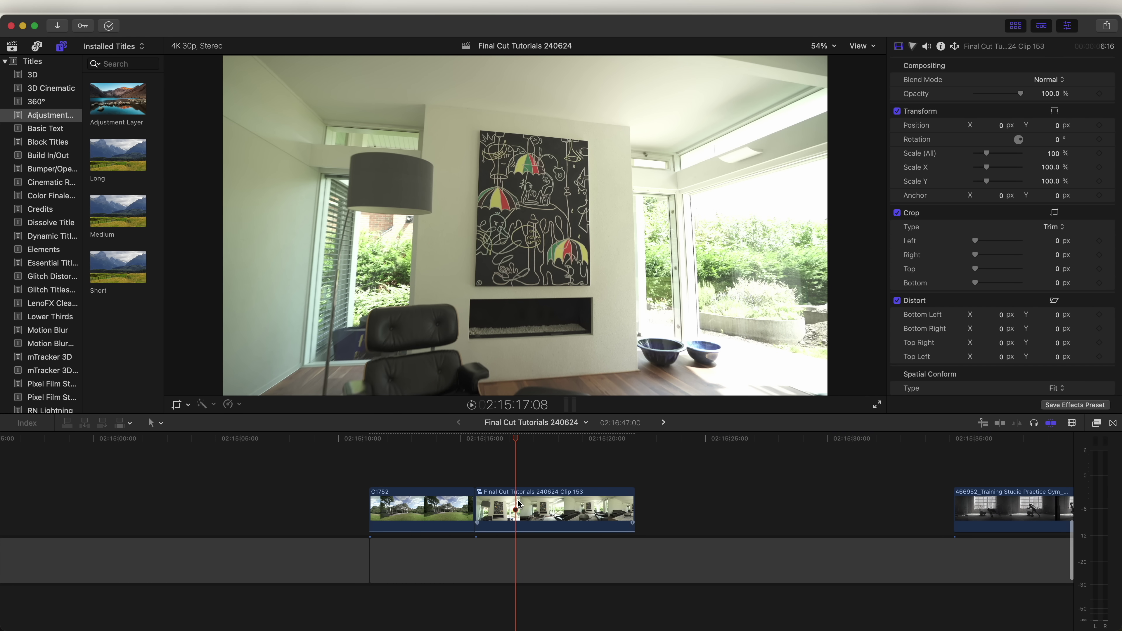
{"action": "key", "text": "b"}
{"action": "left_click", "coordinate": [516, 503]}
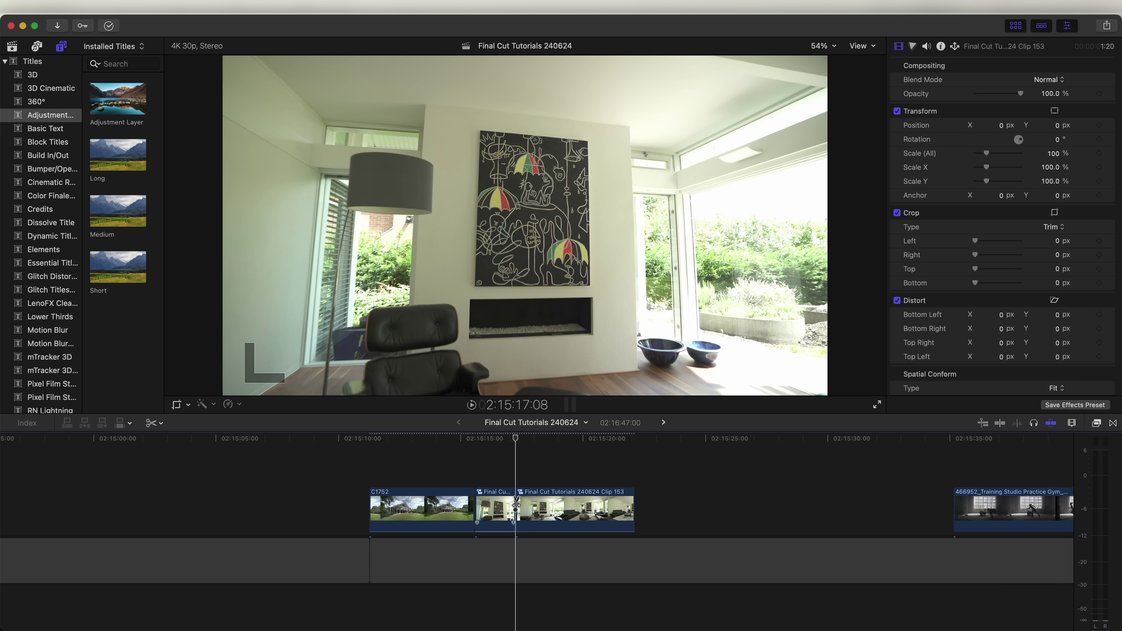
{"action": "key", "text": "a"}
Add a Magnetic Mask to the first segment of Clip 153, selecting only the wall painting, and analyze it across the segment.
{"action": "left_click", "coordinate": [504, 501]}
{"action": "left_click", "coordinate": [495, 442]}
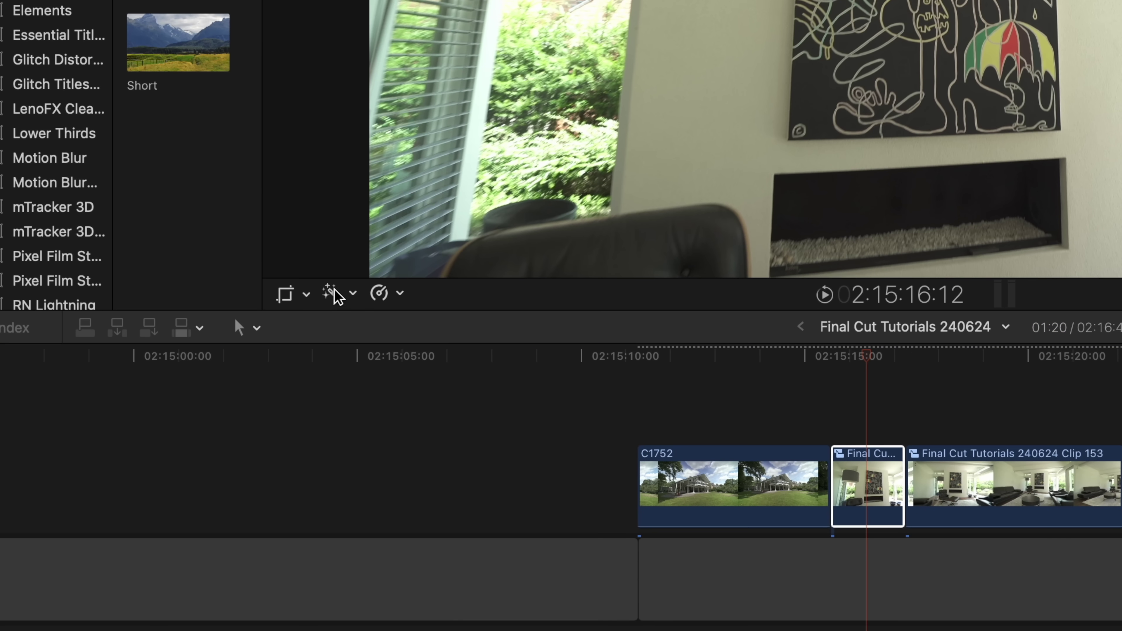
{"action": "left_click", "coordinate": [209, 398]}
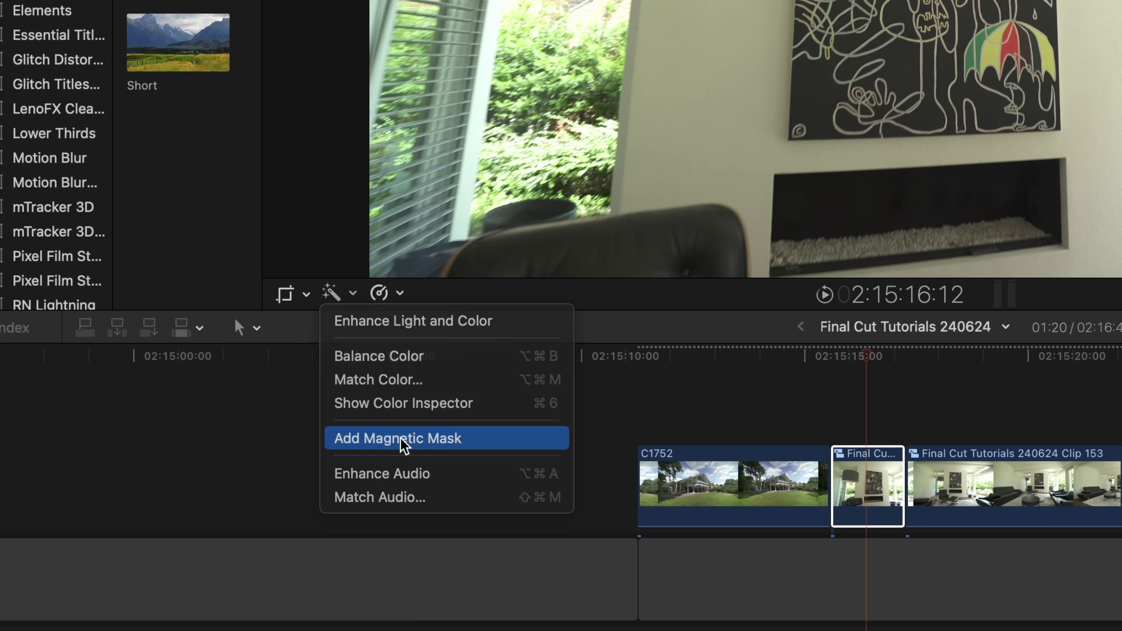
{"action": "left_click", "coordinate": [370, 440]}
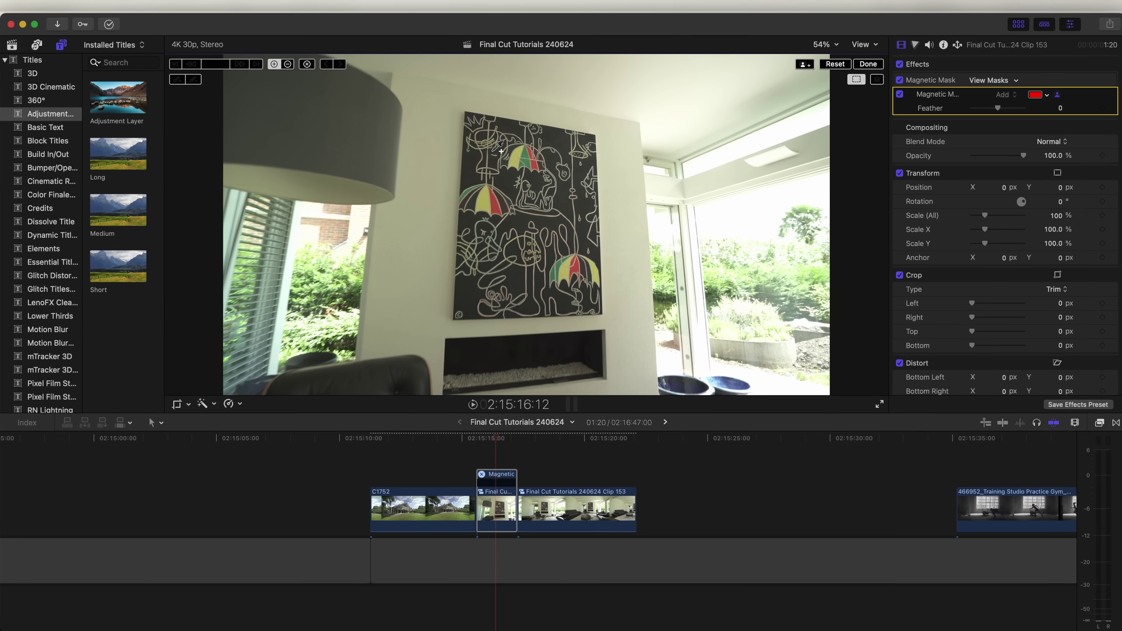
{"action": "left_click", "coordinate": [491, 151]}
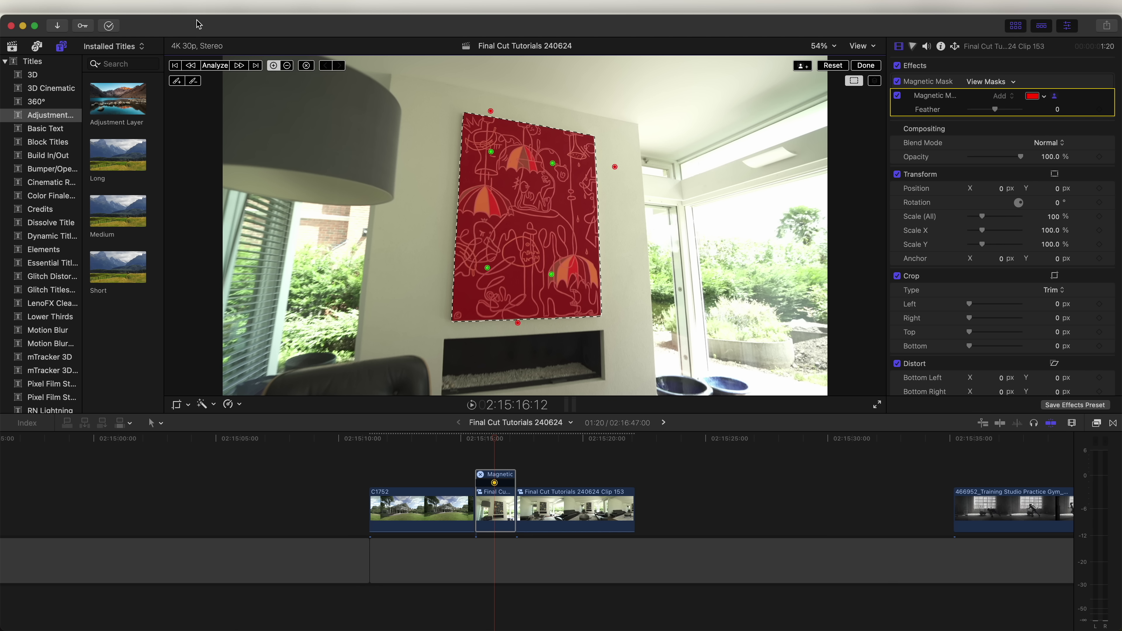
{"action": "left_click", "coordinate": [215, 65]}
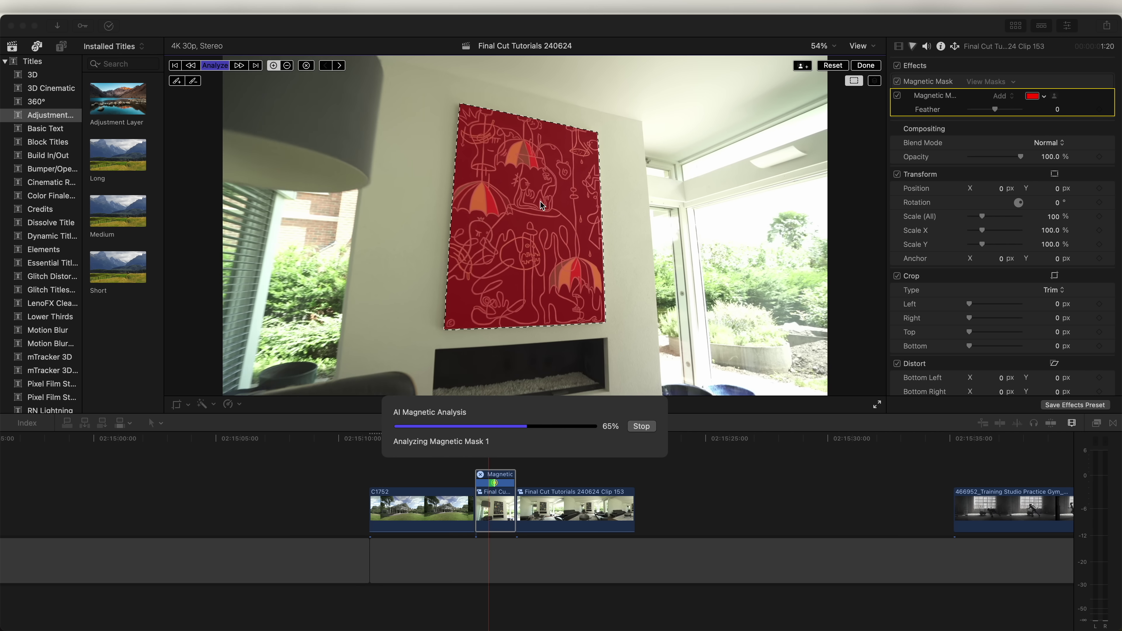
{"action": "left_click", "coordinate": [866, 66]}
Invert the Magnetic Mask on the segment to cut the painting out of the room.
{"action": "mouse_move", "coordinate": [486, 438]}
{"action": "left_mouse_down"}
{"action": "mouse_move", "coordinate": [512, 442]}
{"action": "mouse_move", "coordinate": [496, 442]}
{"action": "left_mouse_up"}
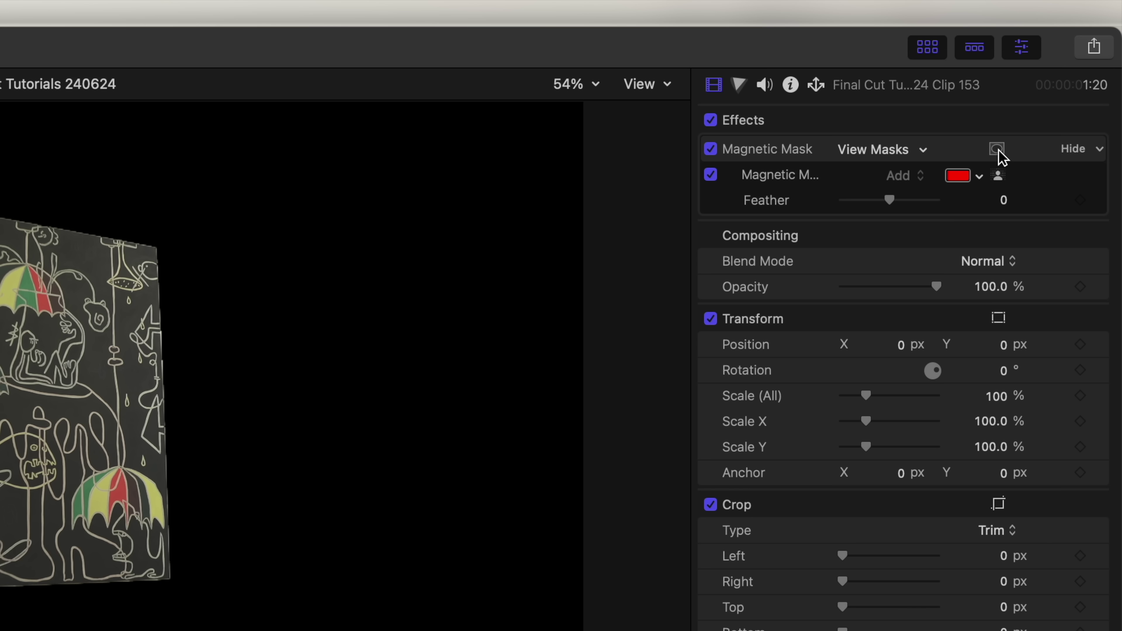
{"action": "left_click", "coordinate": [997, 150]}
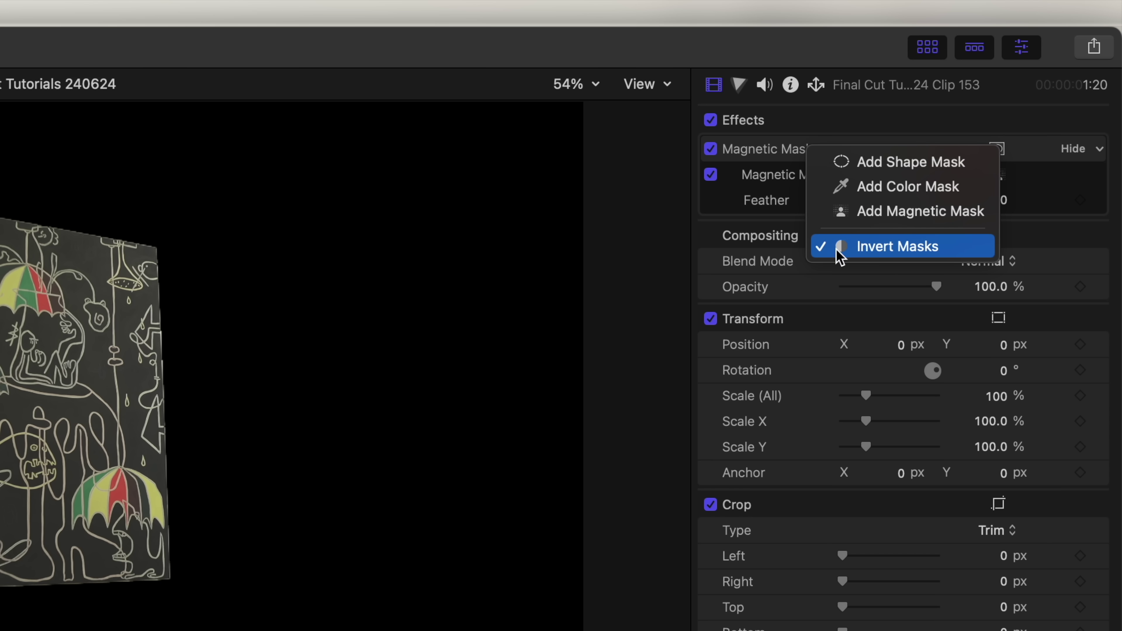
{"action": "left_click", "coordinate": [881, 247]}
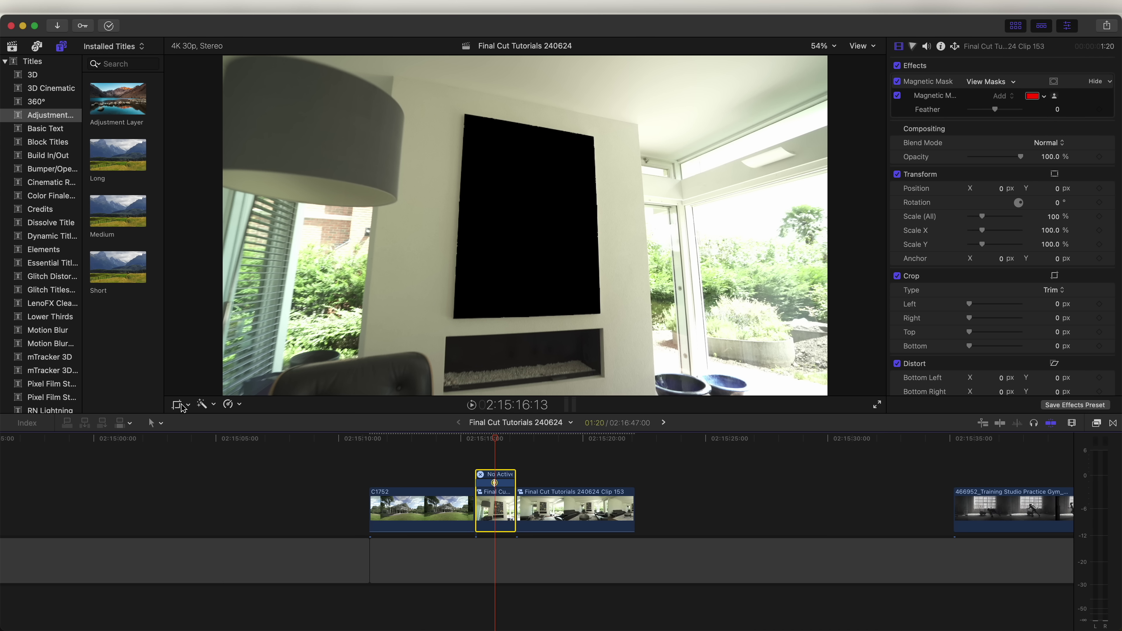
Apply a Ken Burns crop with start and end swapped, the start frame shrunk to fit inside the painting cutout, and Ease In motion.
{"action": "left_click", "coordinate": [178, 405]}
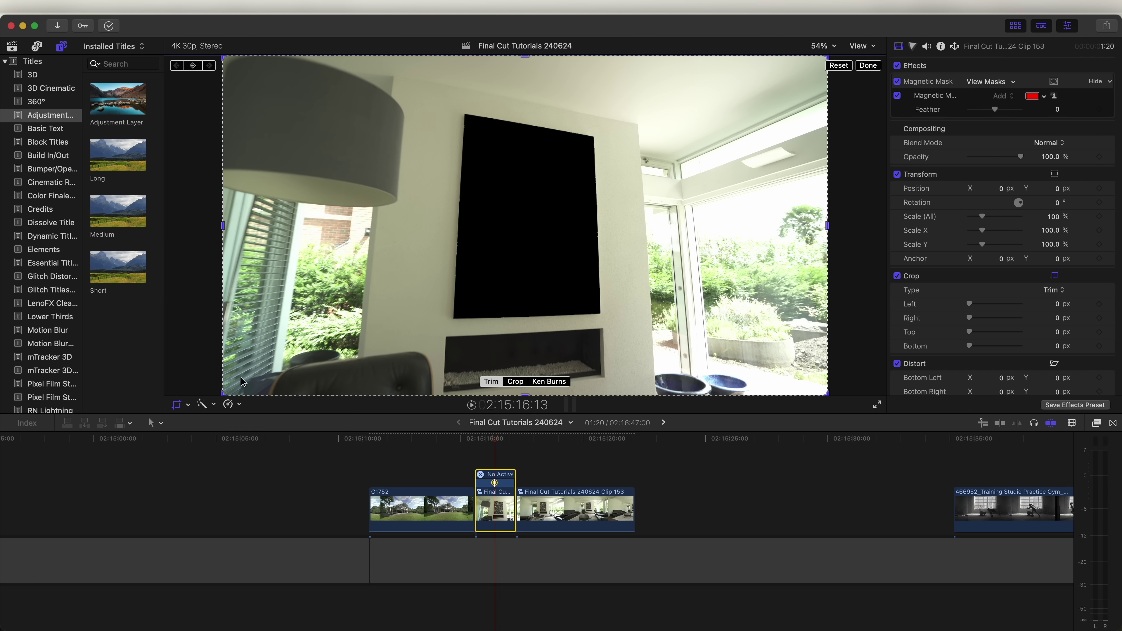
{"action": "left_click", "coordinate": [547, 383]}
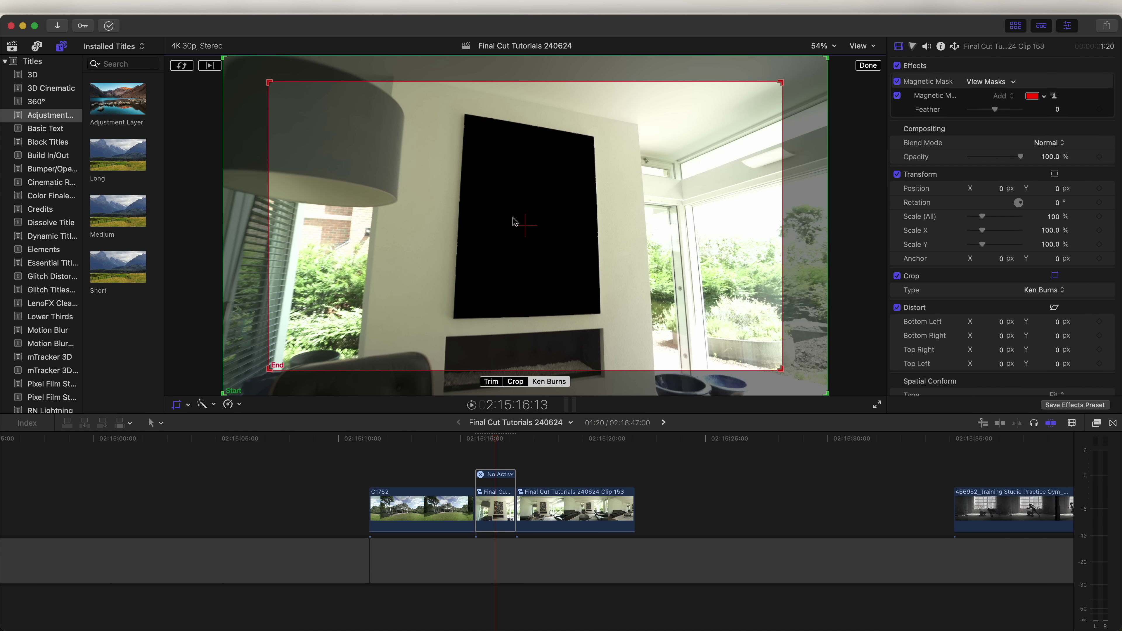
{"action": "left_click", "coordinate": [181, 65]}
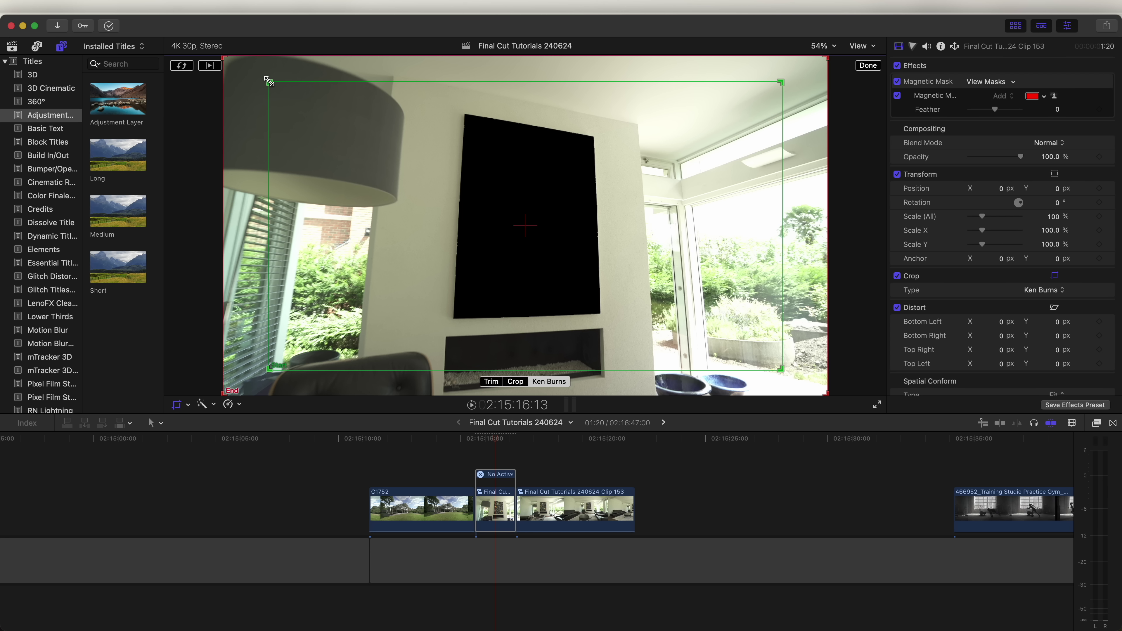
{"action": "left_click_drag", "start_coordinate": [269, 81], "coordinate": [467, 196]}
{"action": "left_click", "coordinate": [427, 173]}
{"action": "right_click", "coordinate": [498, 200]}
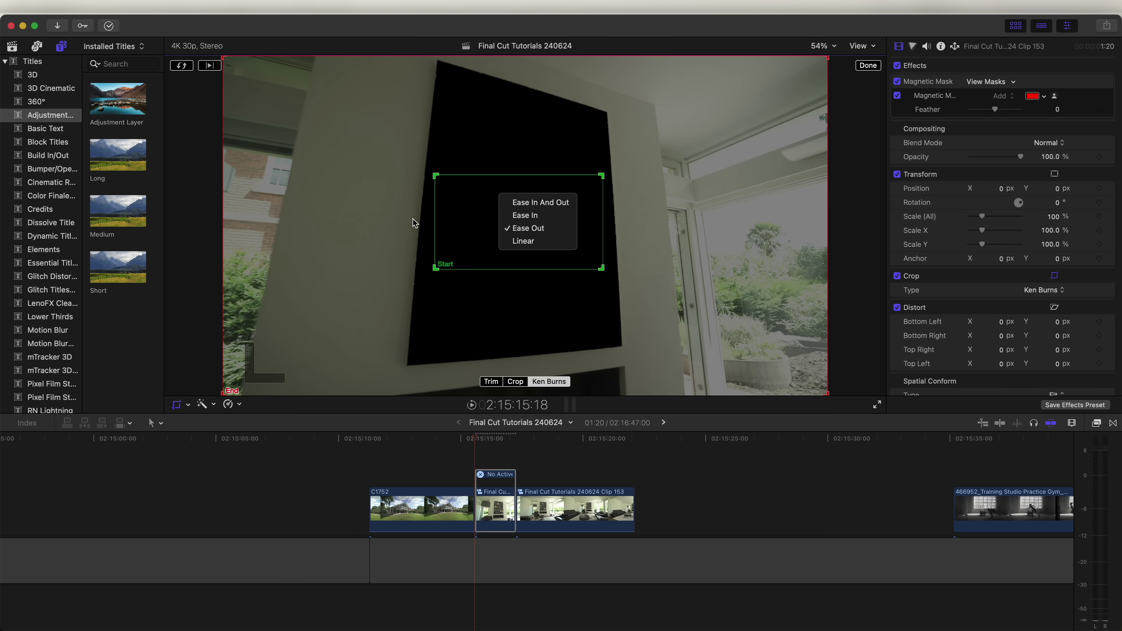
{"action": "left_click", "coordinate": [526, 218]}
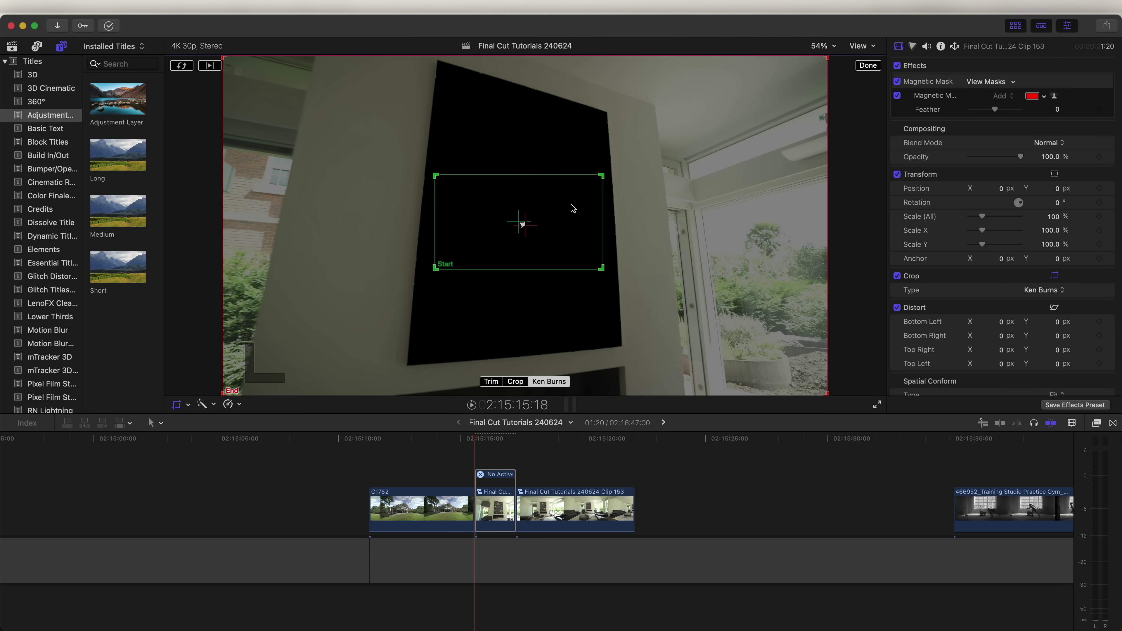
{"action": "left_click", "coordinate": [869, 66]}
{"action": "left_click_drag", "start_coordinate": [487, 438], "coordinate": [513, 440]}
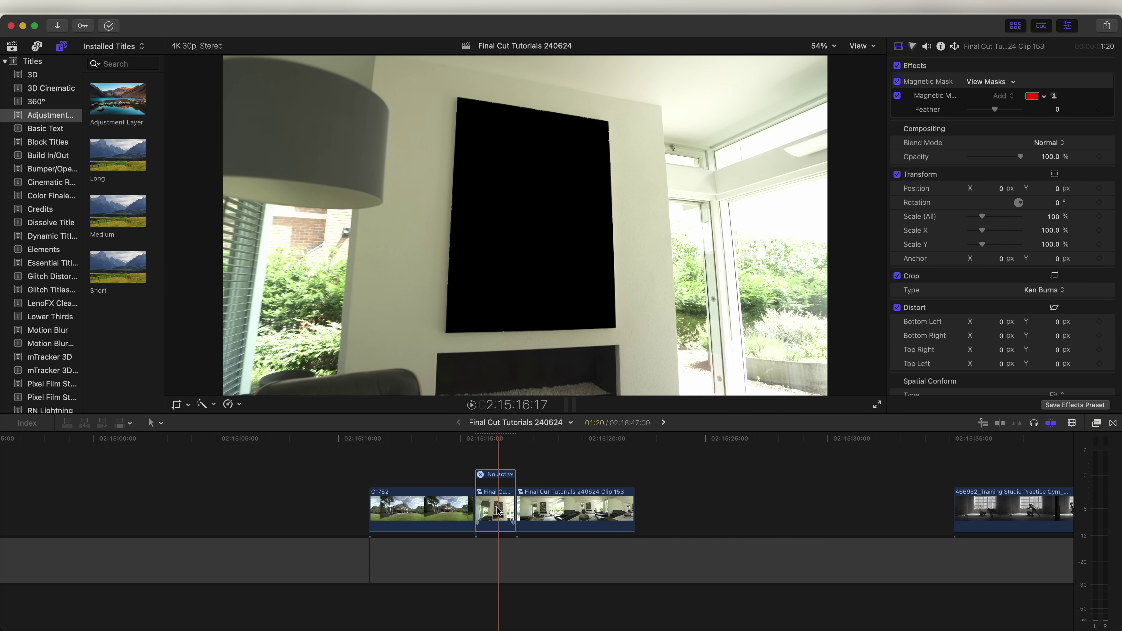
Duplicate the masked segment onto the track above and turn off mask inversion on the lower copy.
{"action": "left_click_drag", "start_coordinate": [497, 508], "coordinate": [501, 476]}
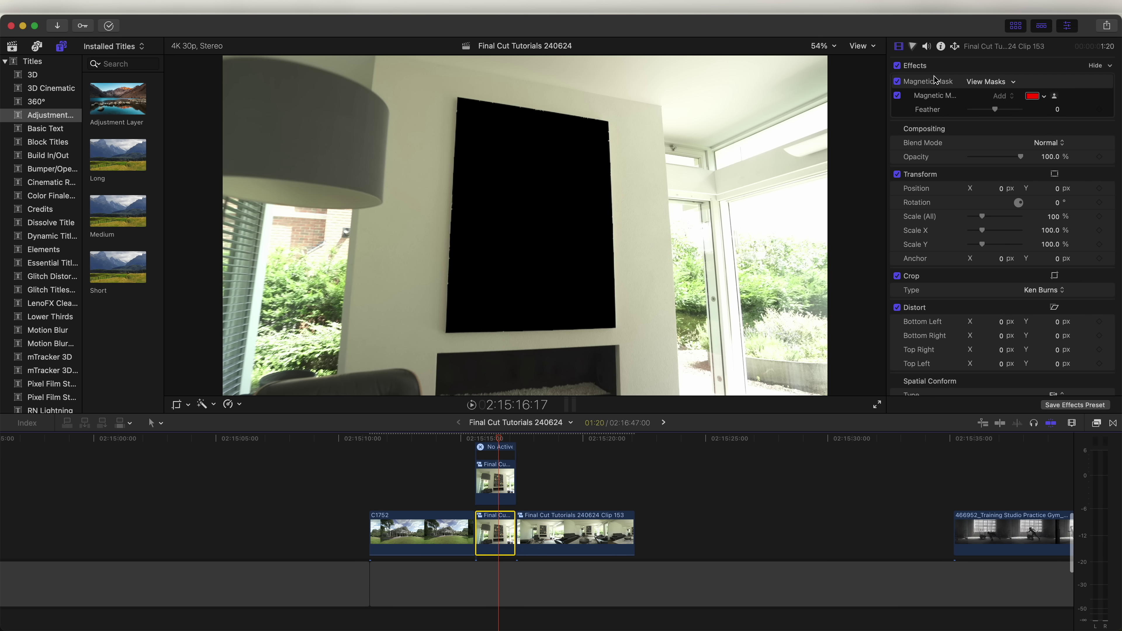
{"action": "left_click", "coordinate": [1055, 82]}
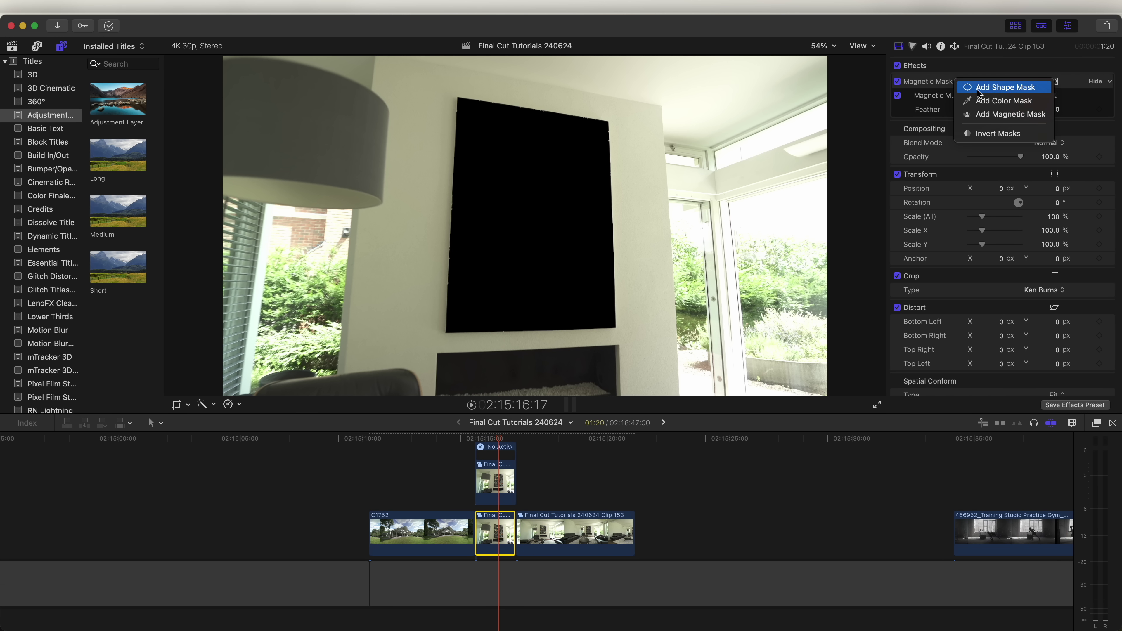
{"action": "left_click", "coordinate": [986, 133]}
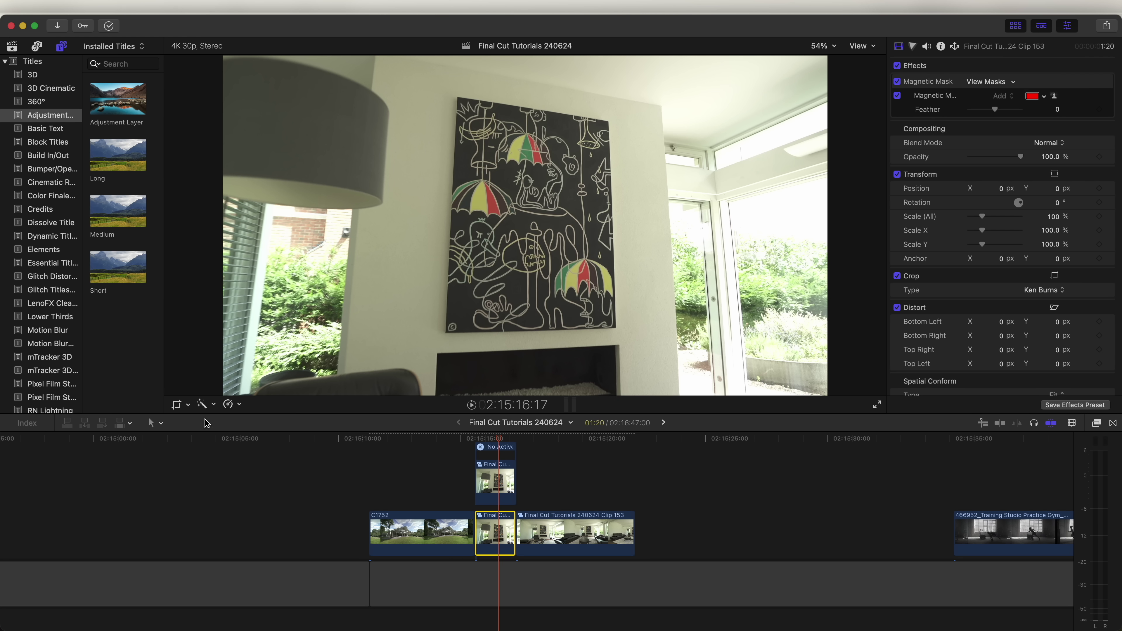
Move the lower copy's Ken Burns start frame right of the painting, to about Left 2590 px and Right 183 px.
{"action": "left_click", "coordinate": [176, 405]}
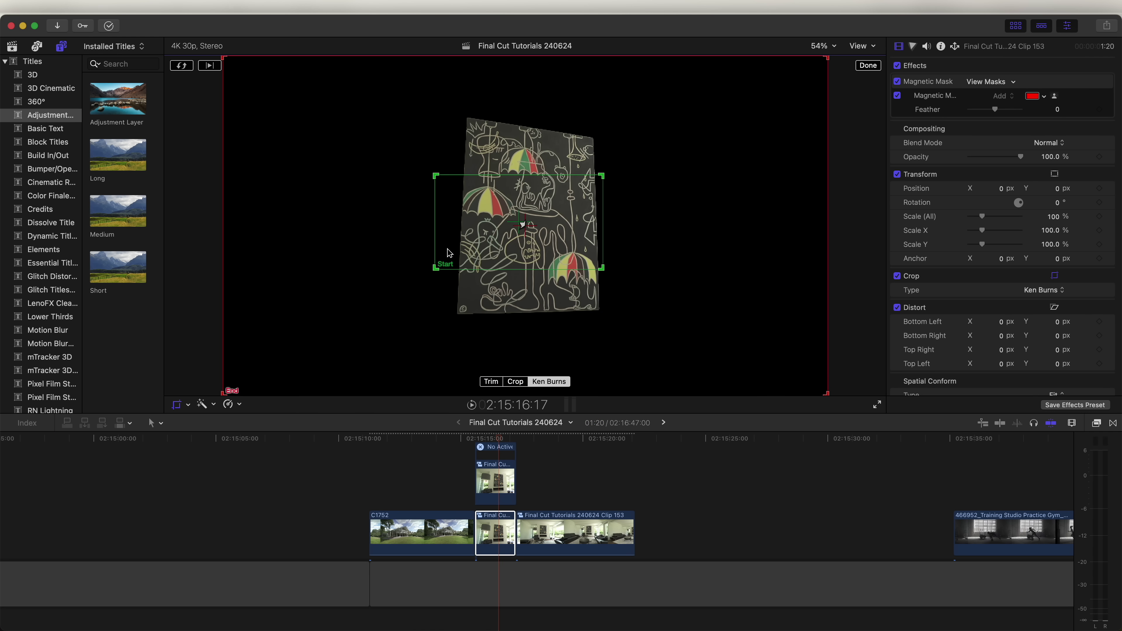
{"action": "left_click_drag", "start_coordinate": [464, 241], "coordinate": [658, 240]}
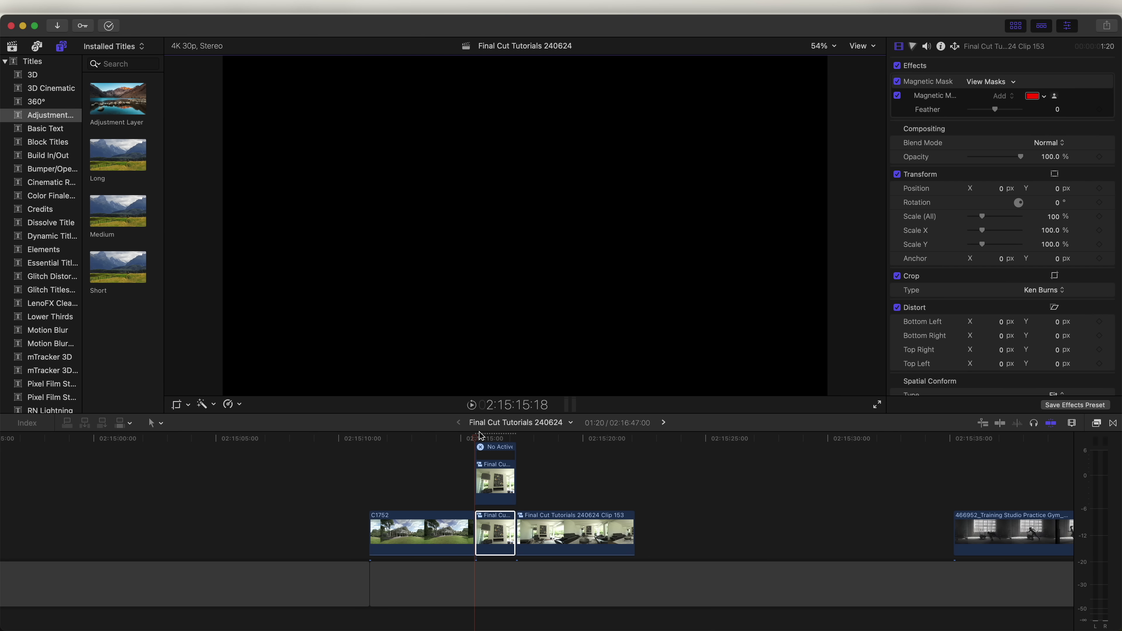
{"action": "key", "text": "space"}
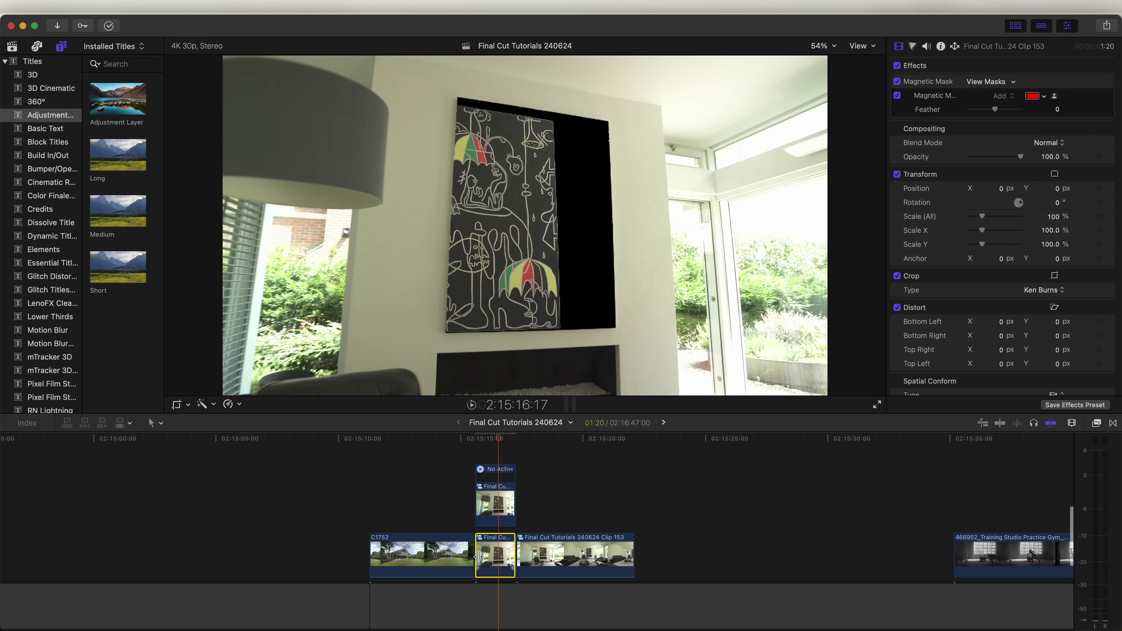
Trim the start of the lower painting clip so it lasts 1:04, and preview the reveal.
{"action": "left_click_drag", "start_coordinate": [478, 557], "coordinate": [494, 557]}
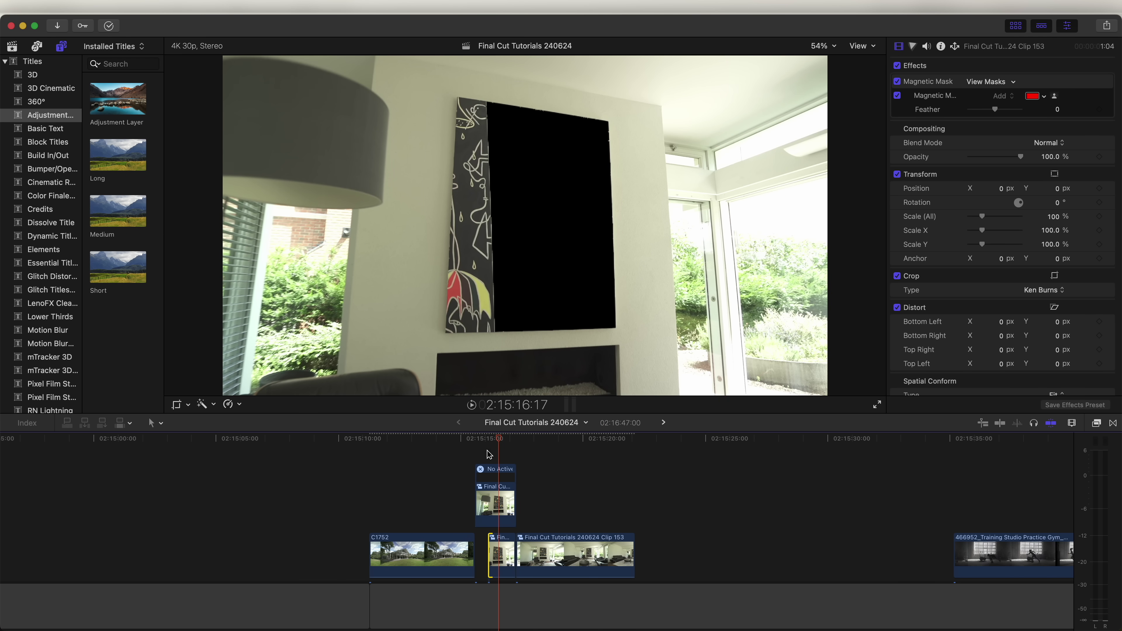
{"action": "left_click", "coordinate": [480, 440]}
{"action": "key", "text": "space"}
Stack the two masked clips over the end of C1752, with the rest of Clip 153 directly after it, and play the transition.
{"action": "left_click_drag", "start_coordinate": [497, 449], "coordinate": [507, 512]}
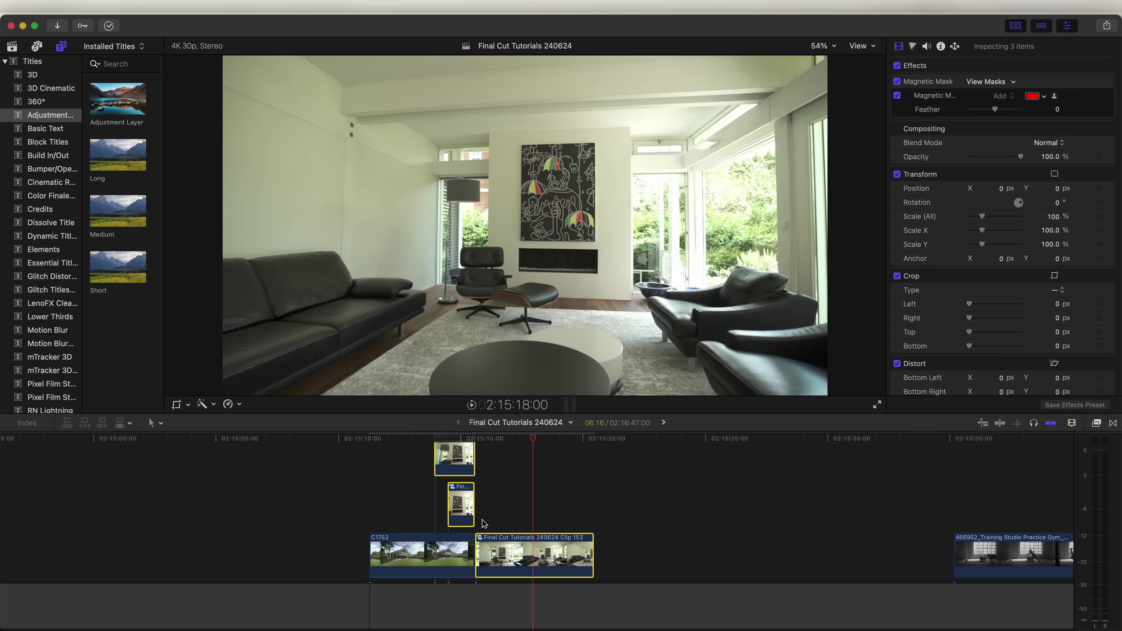
{"action": "scroll", "coordinate": [482, 519], "scroll_direction": "up", "scroll_amount": 3}
{"action": "left_click", "coordinate": [449, 438]}
{"action": "left_click", "coordinate": [408, 465]}
{"action": "key", "text": "space"}
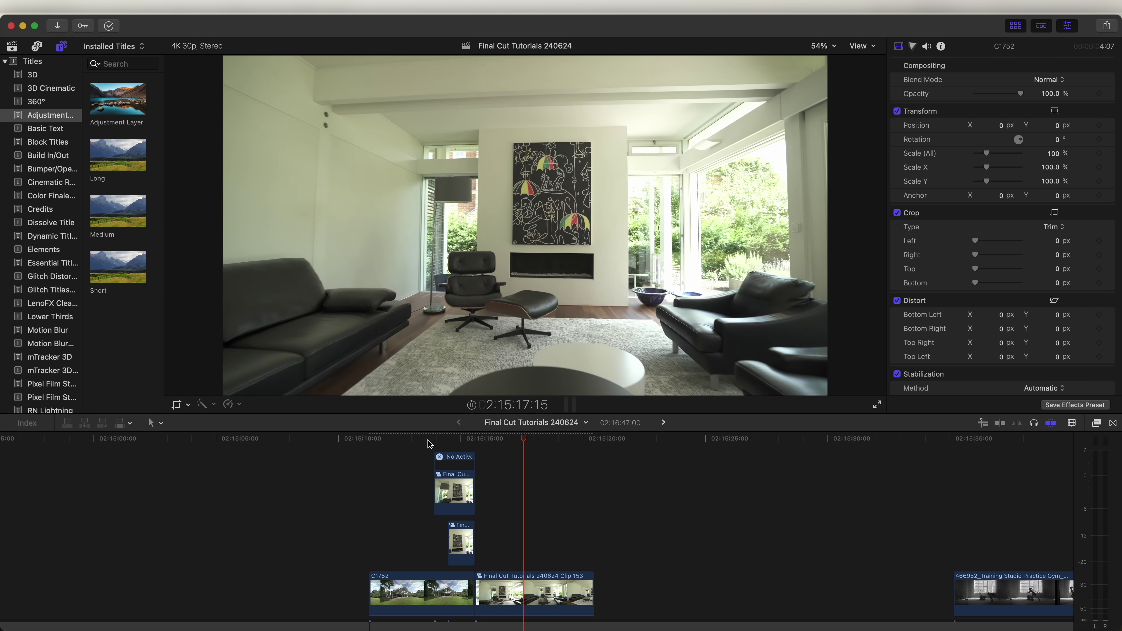
{"action": "key", "text": "space"}
{"action": "left_click", "coordinate": [420, 436]}
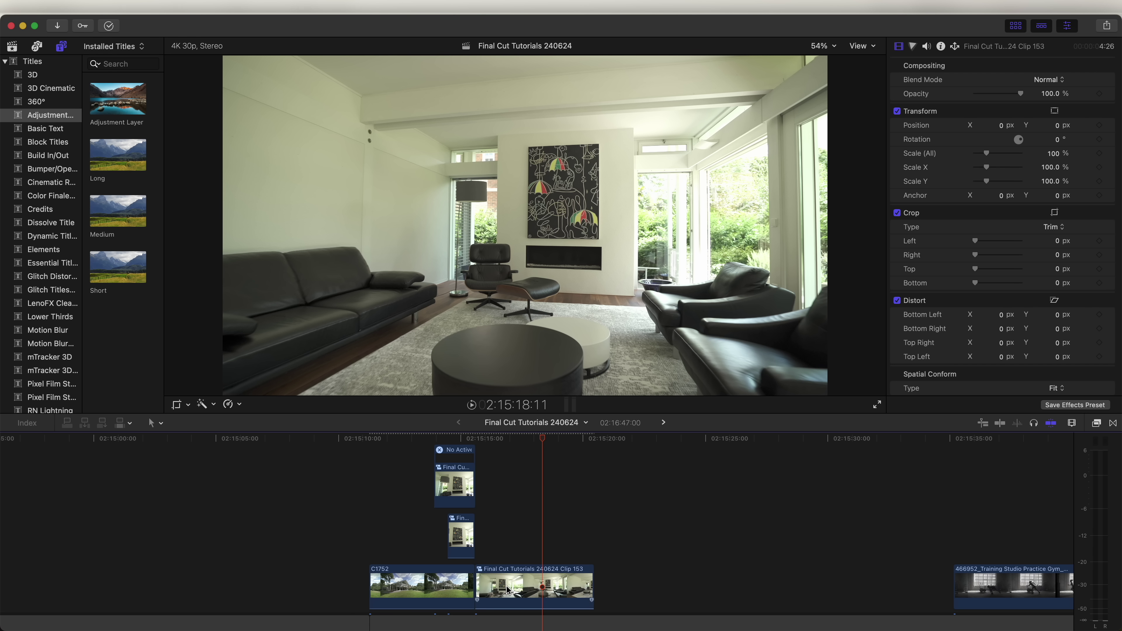
Duplicate the remaining Clip 153 onto the track above and trim the copy's end to a duration of 1:24.
{"action": "left_click_drag", "start_coordinate": [508, 590], "coordinate": [513, 525]}
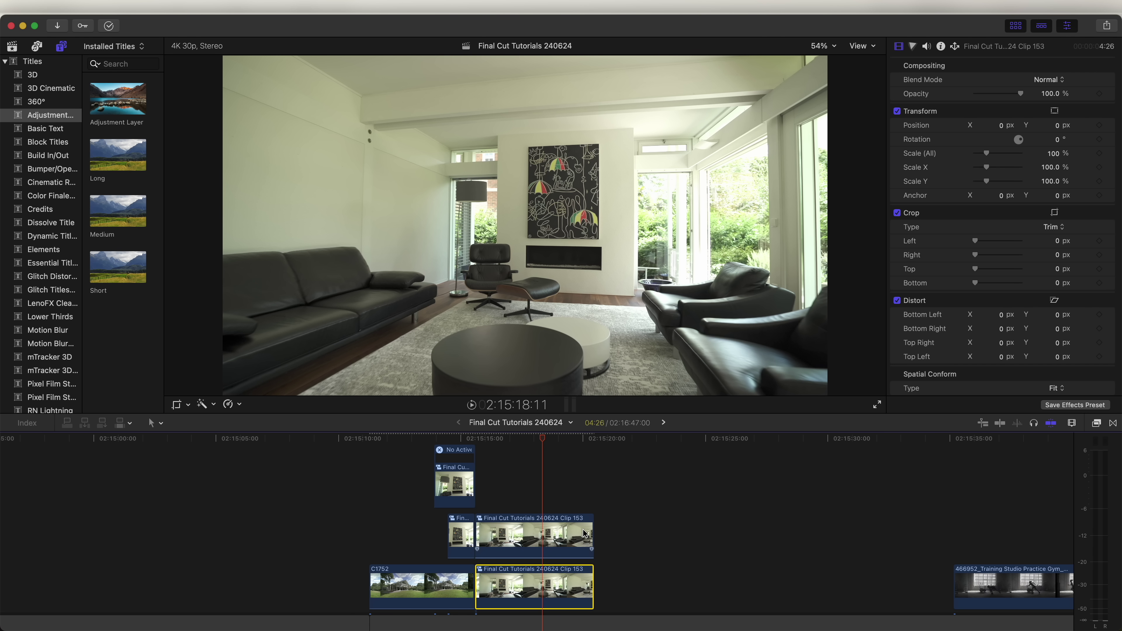
{"action": "left_click_drag", "start_coordinate": [584, 532], "coordinate": [512, 530]}
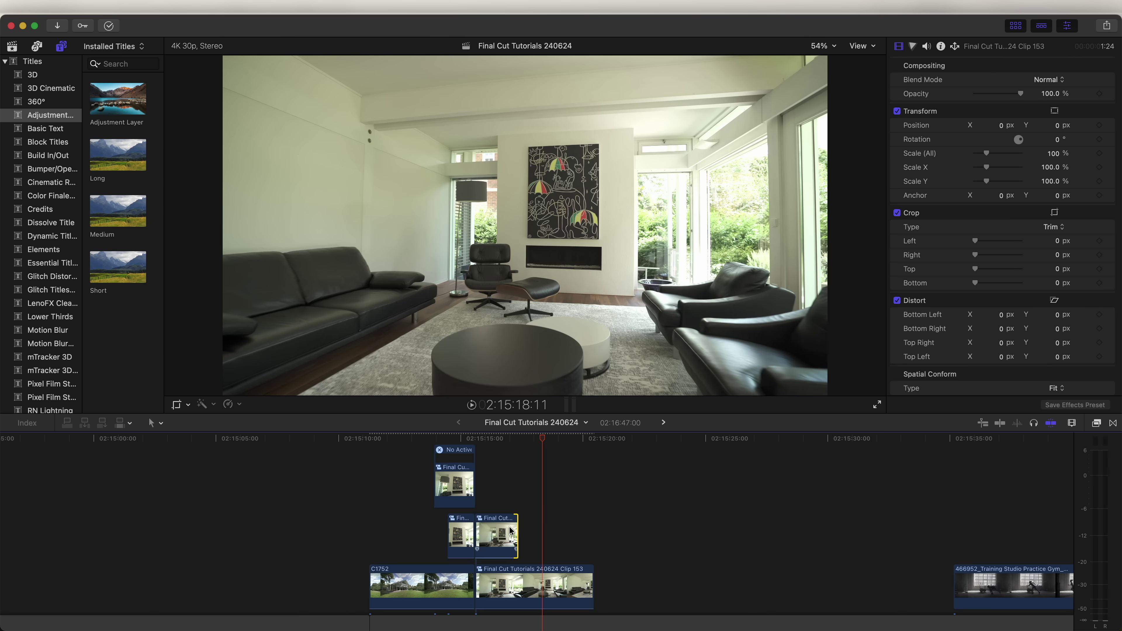
Apply the Light Wipe effect from RN Effects Expansion Pack to the painting in the duplicate at 02:15:16:11, using a magnetic mask.
{"action": "left_click", "coordinate": [497, 442]}
{"action": "key", "text": "super+equal"}
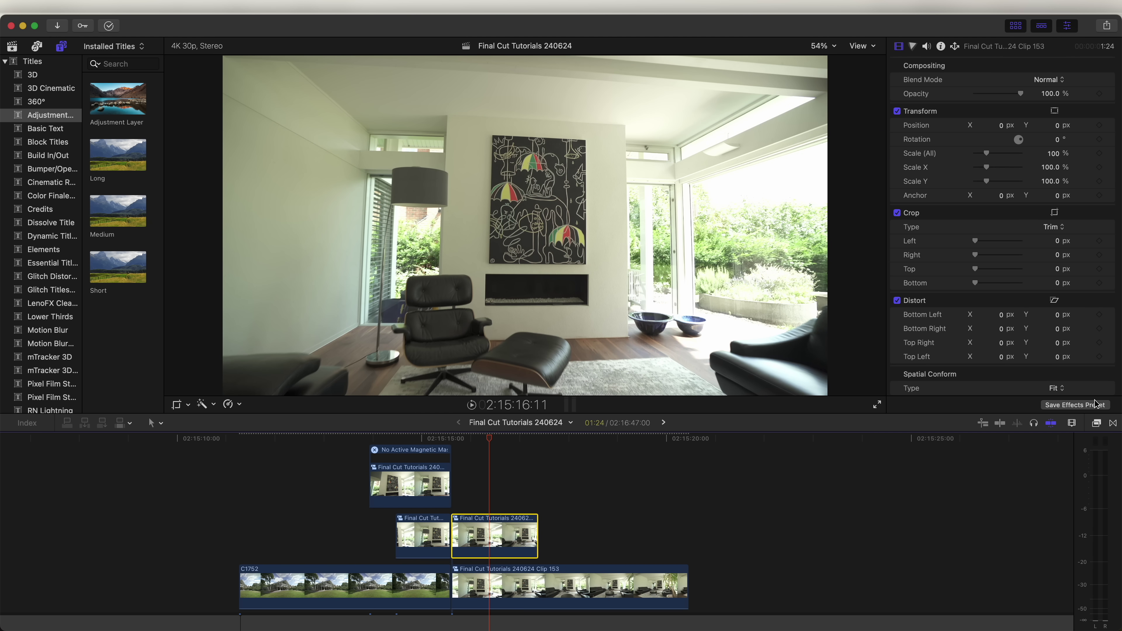
{"action": "left_click", "coordinate": [1097, 423]}
{"action": "scroll", "coordinate": [819, 528], "scroll_direction": "down", "scroll_amount": 5}
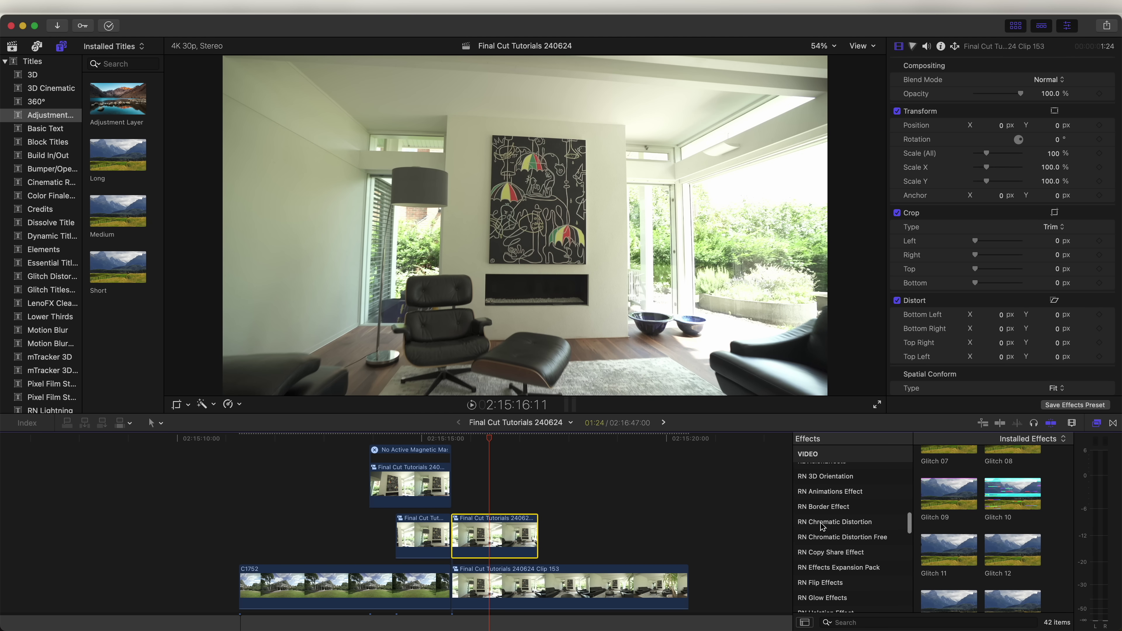
{"action": "left_click", "coordinate": [852, 501]}
{"action": "scroll", "coordinate": [1033, 526], "scroll_direction": "down", "scroll_amount": 5}
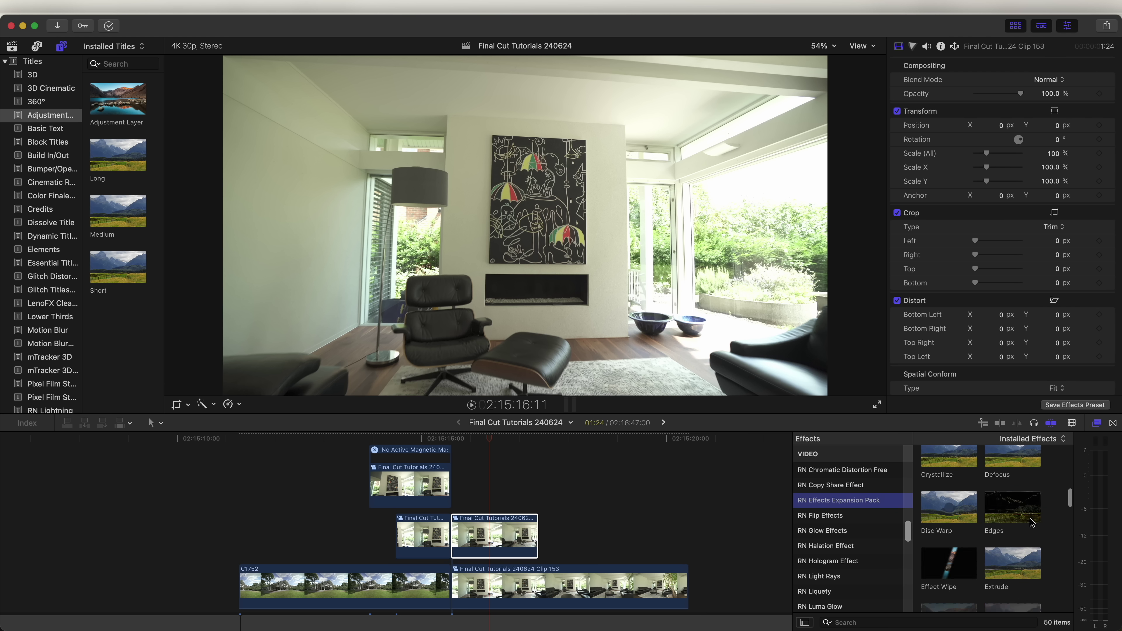
{"action": "scroll", "coordinate": [1034, 533], "scroll_direction": "down", "scroll_amount": 2}
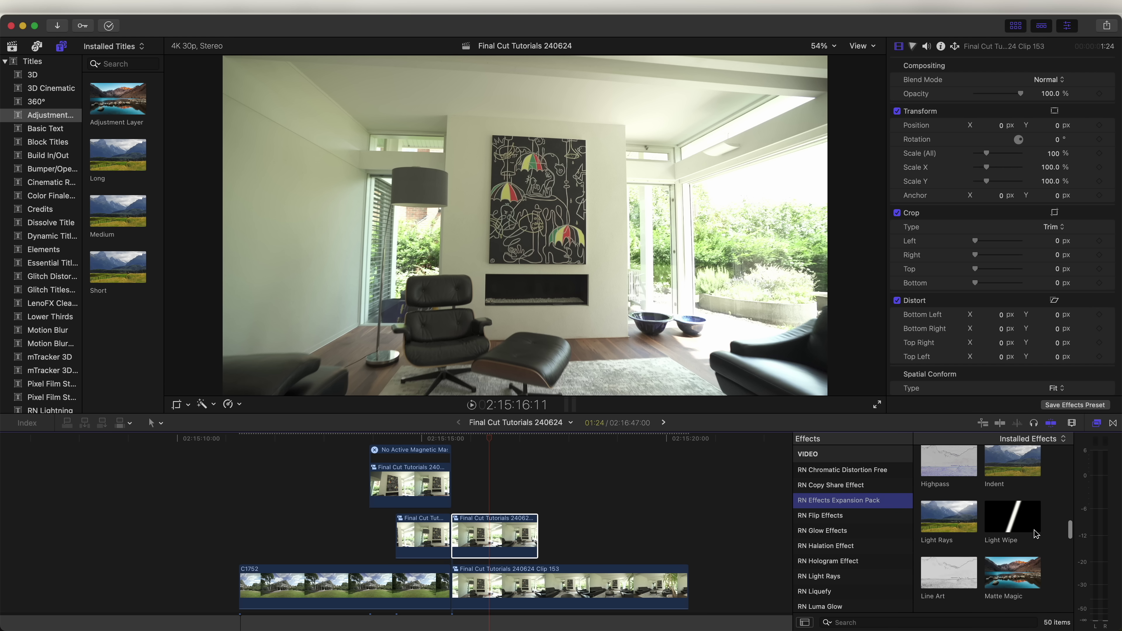
{"action": "left_click_drag", "start_coordinate": [1010, 526], "coordinate": [540, 203]}
Refine the Light Wipe's magnetic mask to the painting only, excluding the wall on both sides, and analyze it.
{"action": "left_click", "coordinate": [540, 187]}
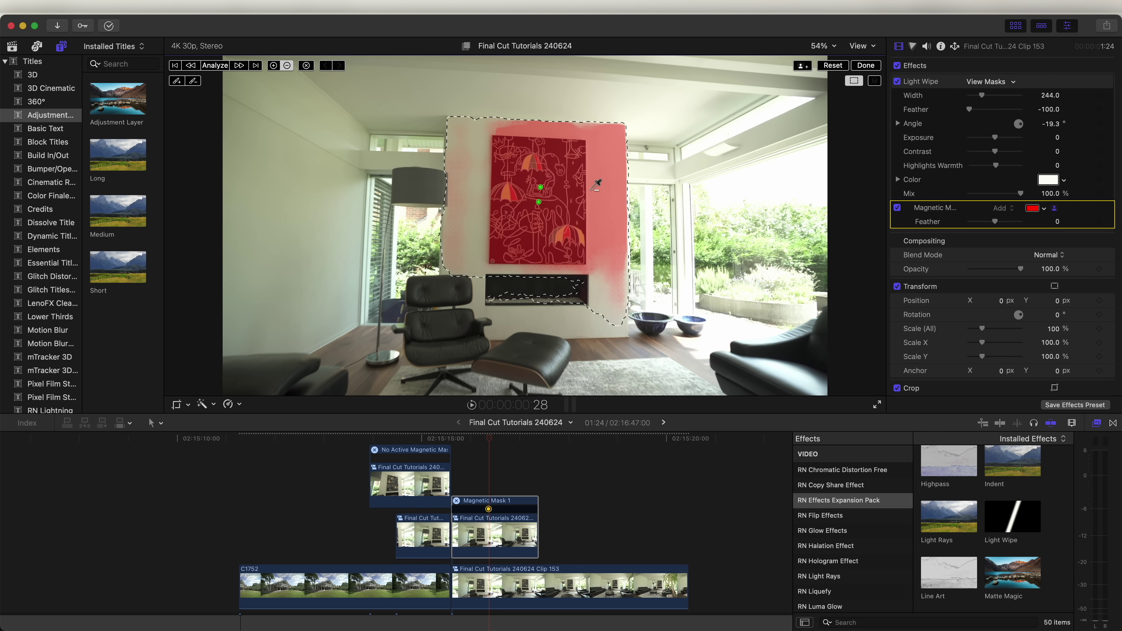
{"action": "left_click", "coordinate": [600, 185]}
{"action": "left_click", "coordinate": [459, 188]}
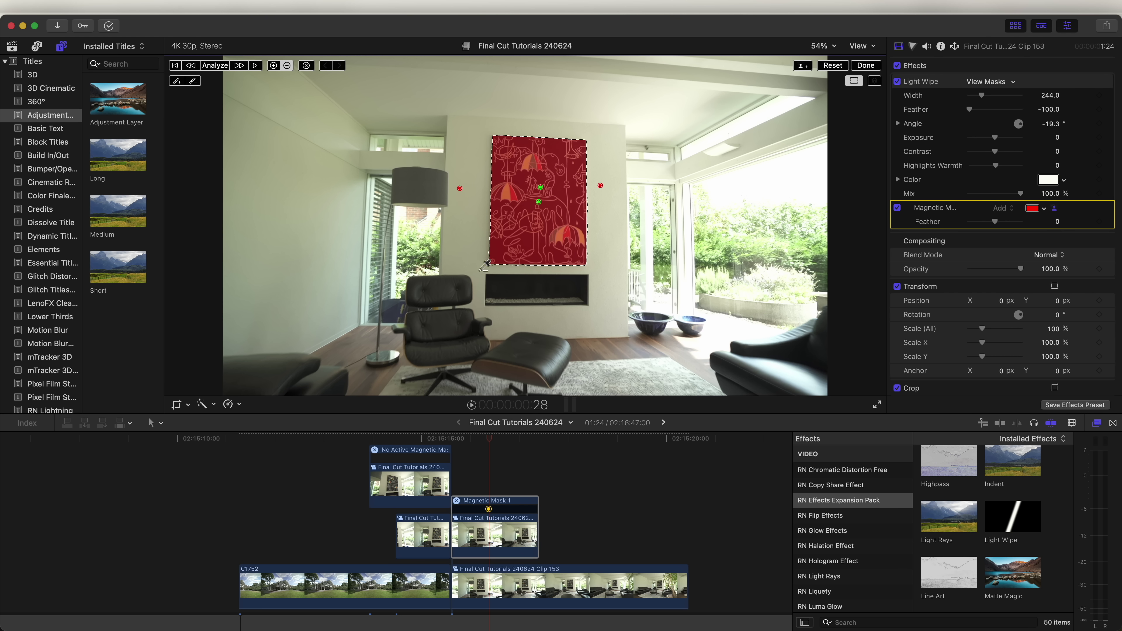
{"action": "left_click", "coordinate": [216, 66]}
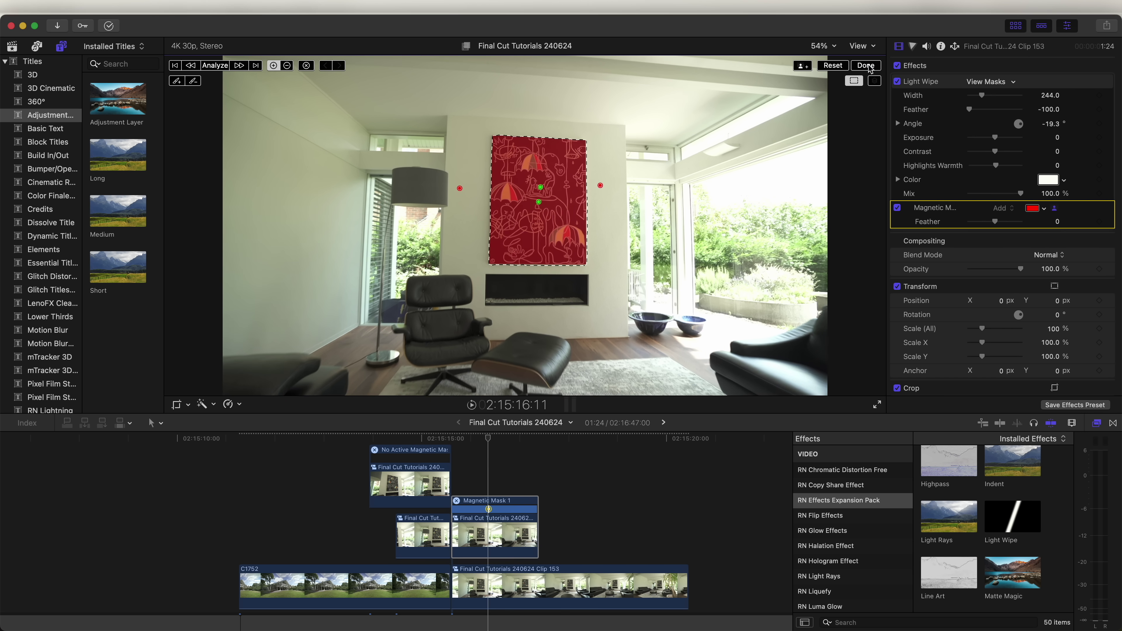
Finish editing the painting's magnetic mask and play back the Light Wipe in the timeline.
{"action": "left_click", "coordinate": [864, 65]}
{"action": "left_click", "coordinate": [451, 438]}
{"action": "key", "text": "space"}
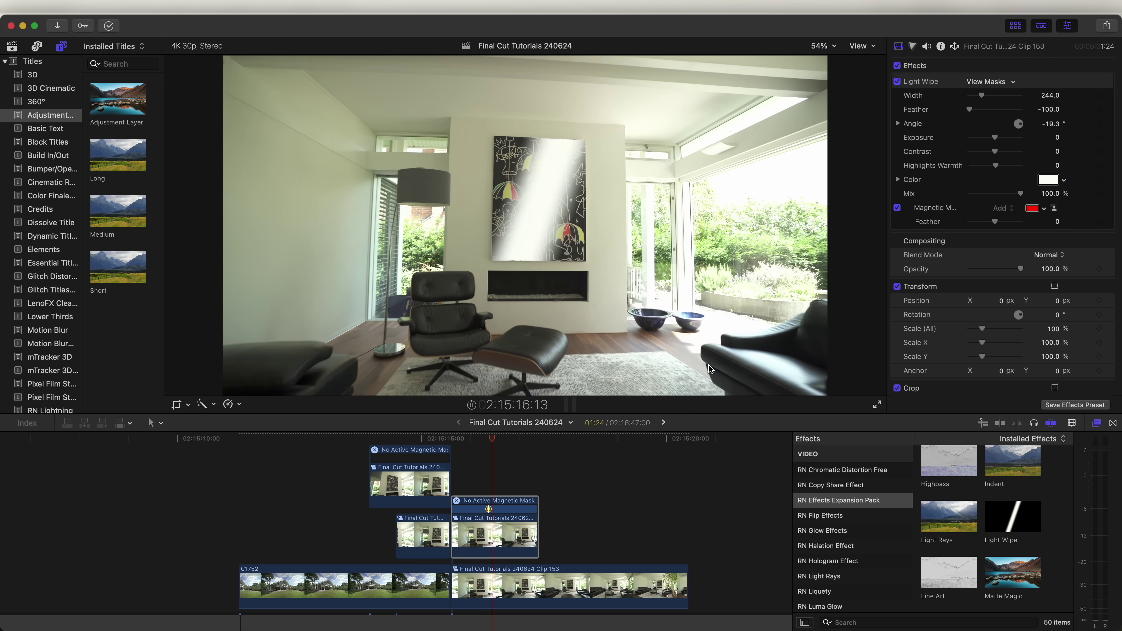
{"action": "left_click", "coordinate": [483, 437]}
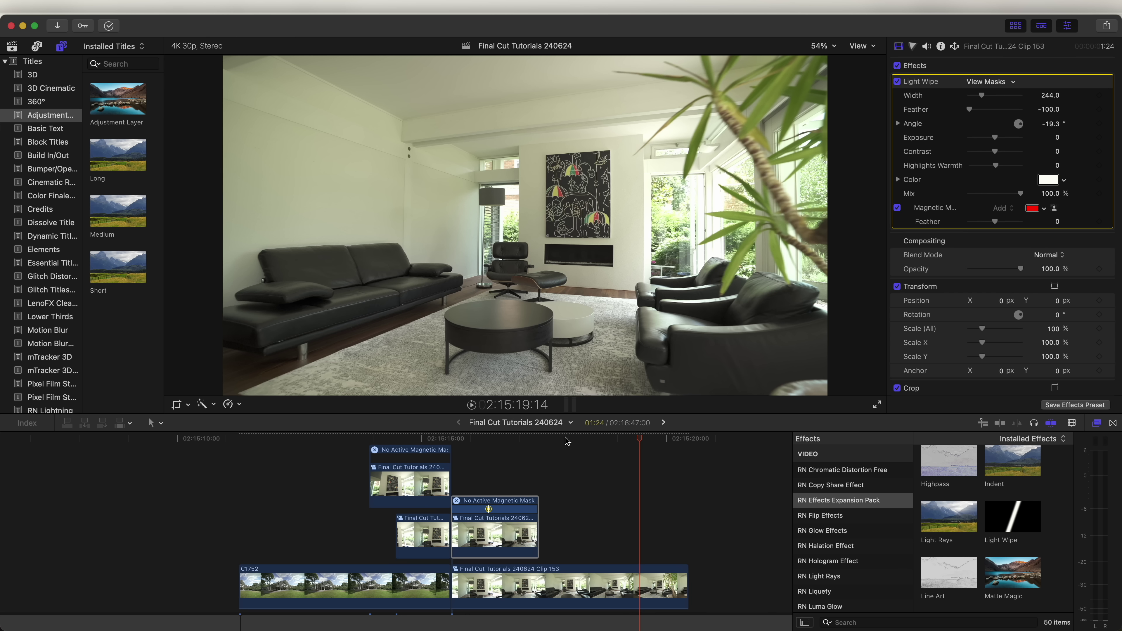
{"action": "mouse_move", "coordinate": [547, 438]}
{"action": "left_mouse_down"}
{"action": "mouse_move", "coordinate": [402, 439]}
{"action": "mouse_move", "coordinate": [552, 438]}
{"action": "left_mouse_up"}
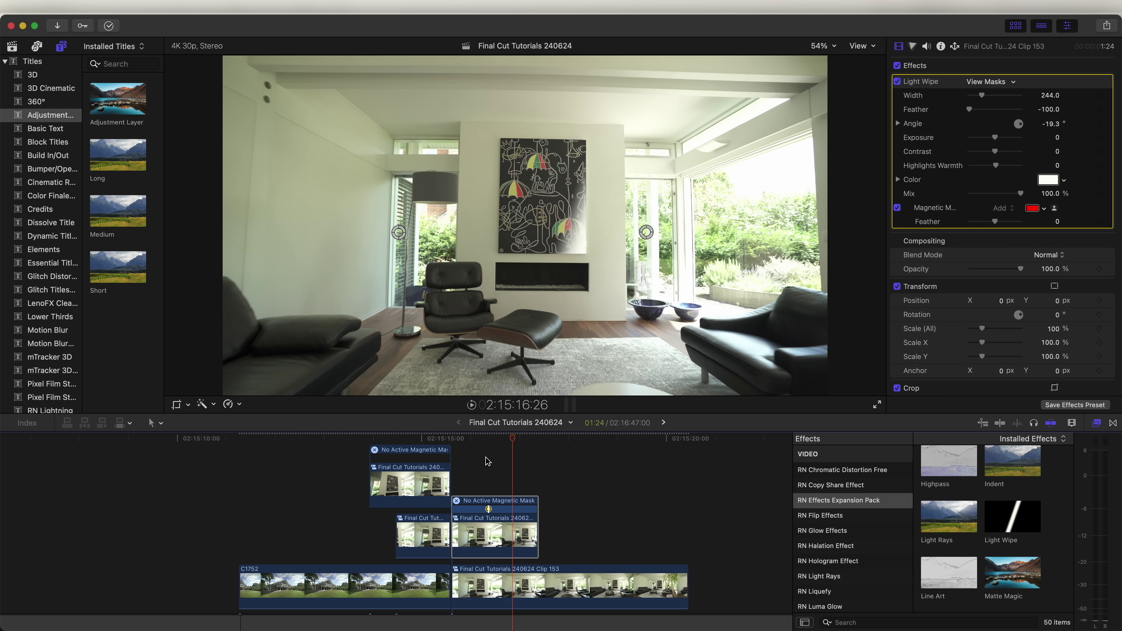
{"action": "left_click", "coordinate": [202, 403]}
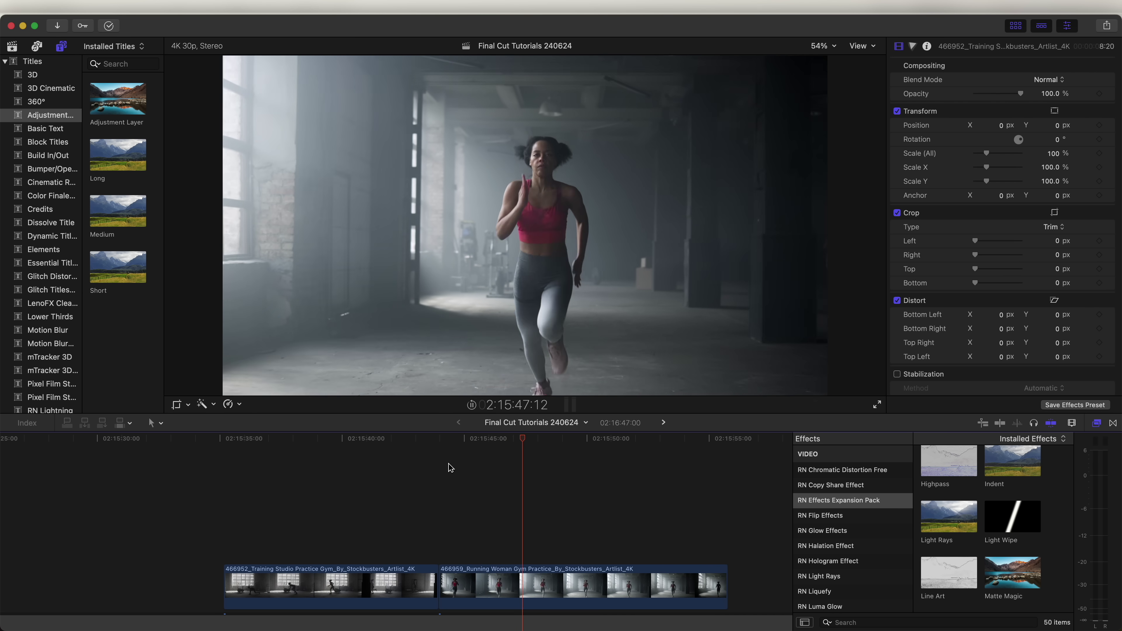
Split the Training Studio Practice Gym clip at 02:15:40:02, just before the dark pillar crosses the frame.
{"action": "left_click_drag", "start_coordinate": [413, 438], "coordinate": [437, 442]}
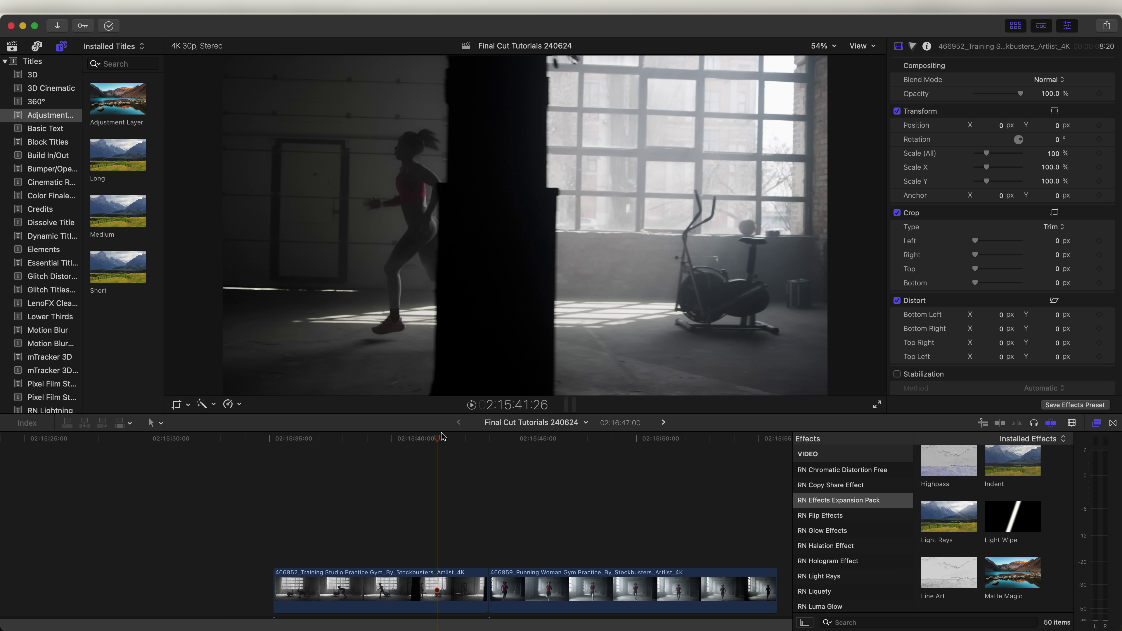
{"action": "left_click_drag", "start_coordinate": [441, 434], "coordinate": [415, 384]}
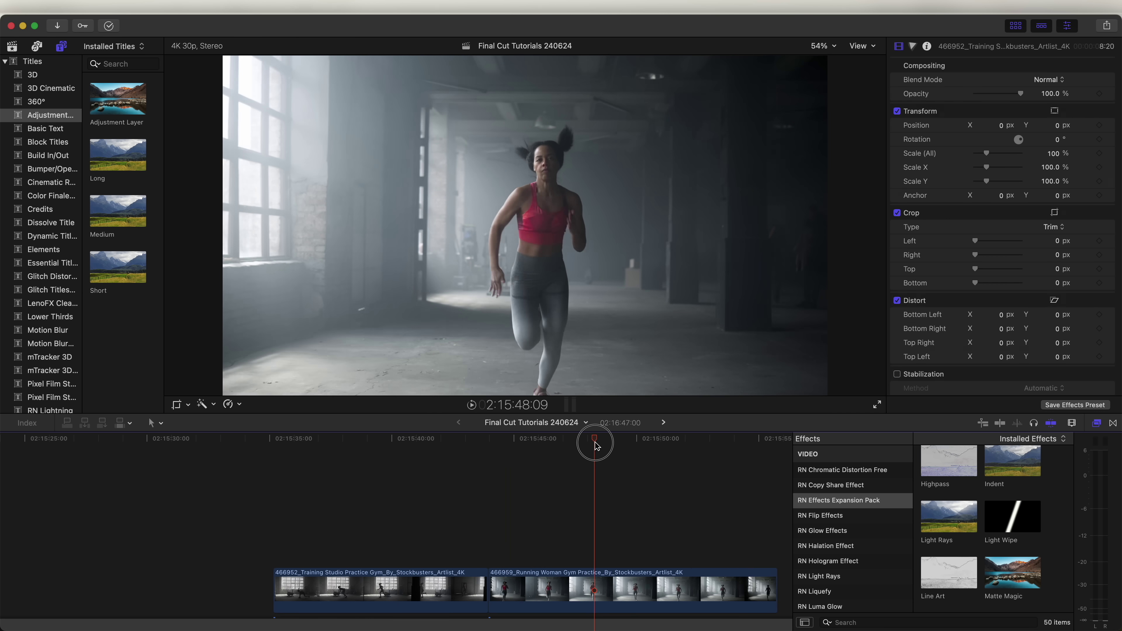
{"action": "left_click_drag", "start_coordinate": [596, 444], "coordinate": [393, 442]}
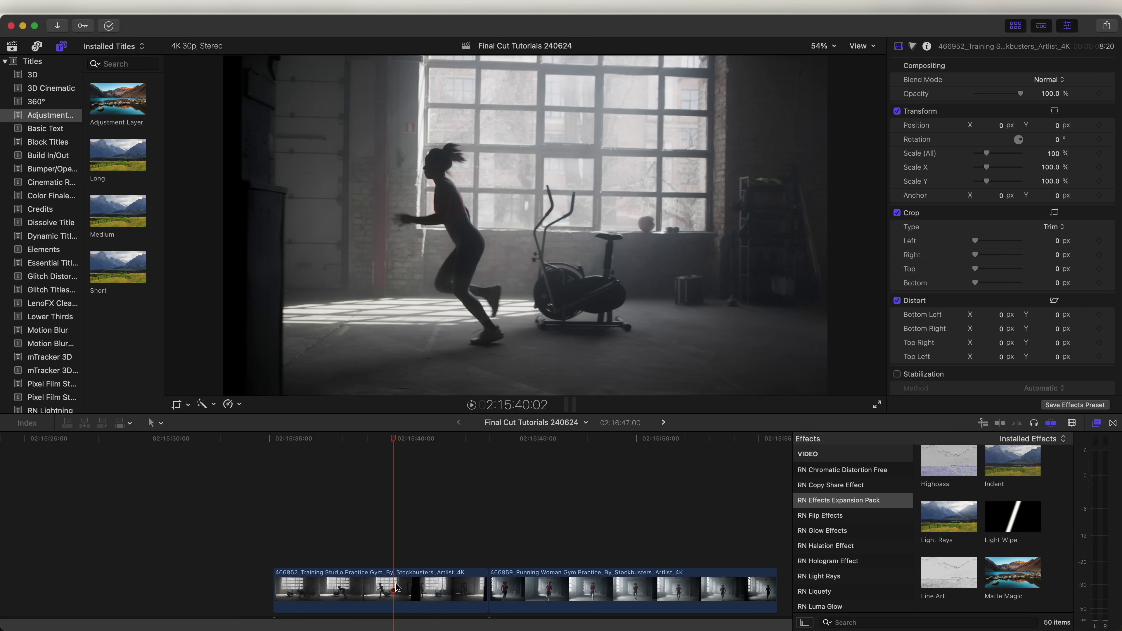
{"action": "key", "text": "b"}
{"action": "left_click", "coordinate": [394, 590]}
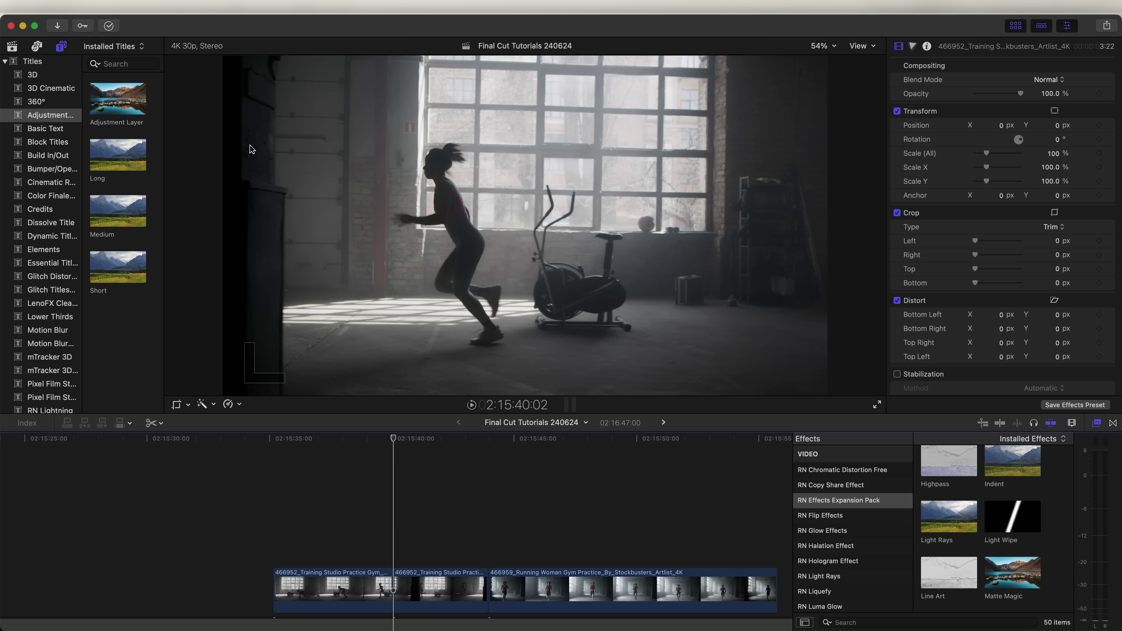
Add a magnetic mask covering the whole dark pillar in the second part of the split clip at 02:15:41:25.
{"action": "key", "text": "a"}
{"action": "left_click", "coordinate": [431, 583]}
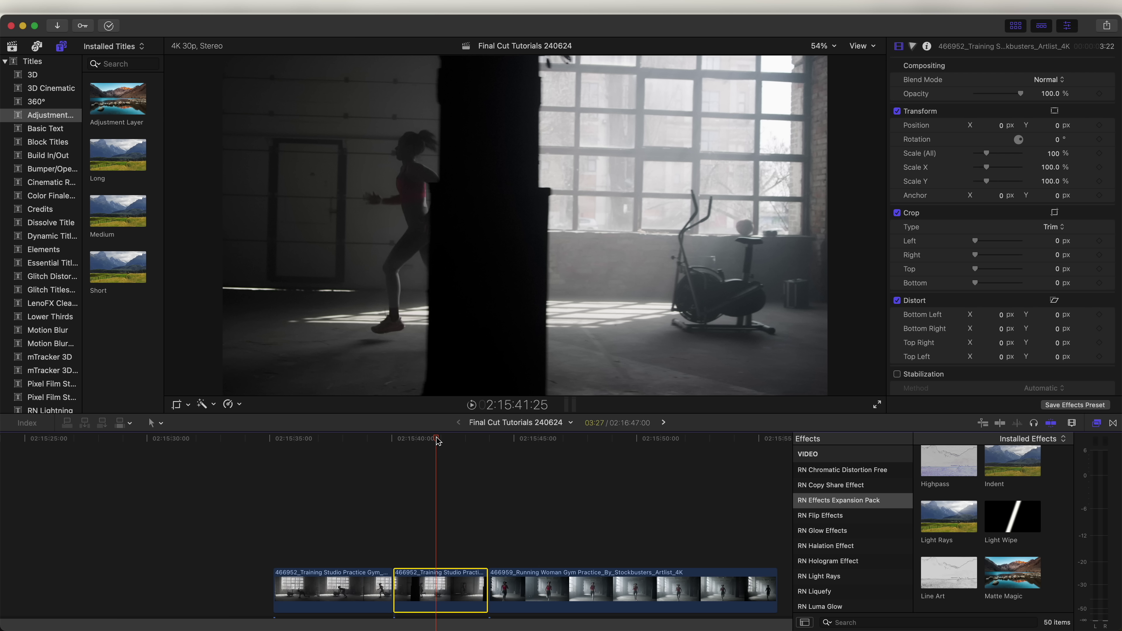
{"action": "left_click", "coordinate": [206, 409]}
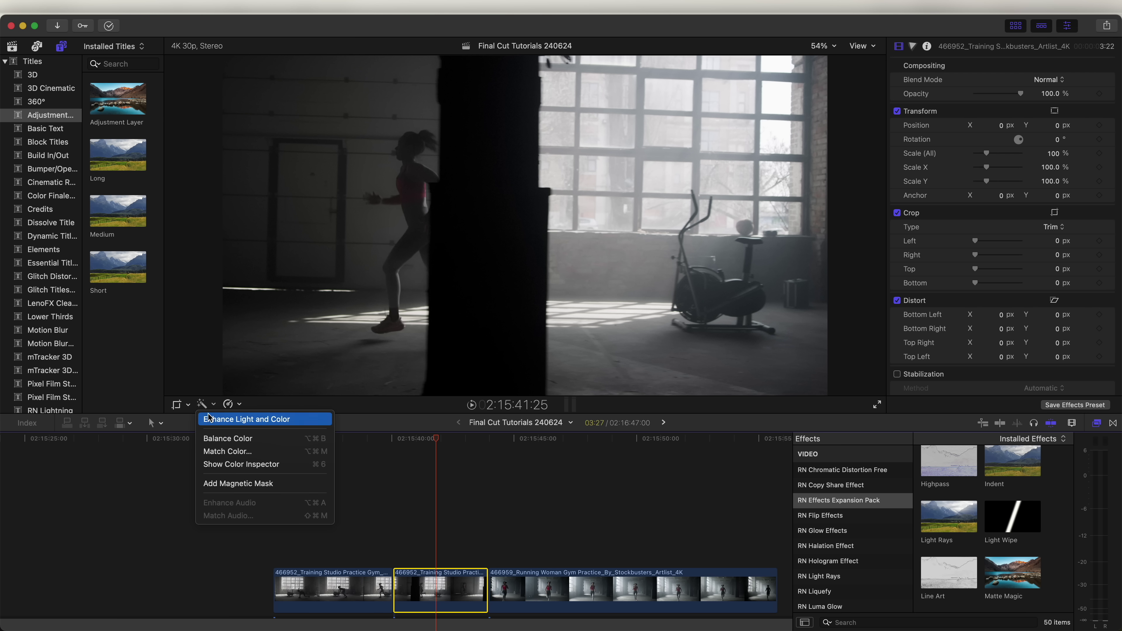
{"action": "left_click", "coordinate": [265, 483]}
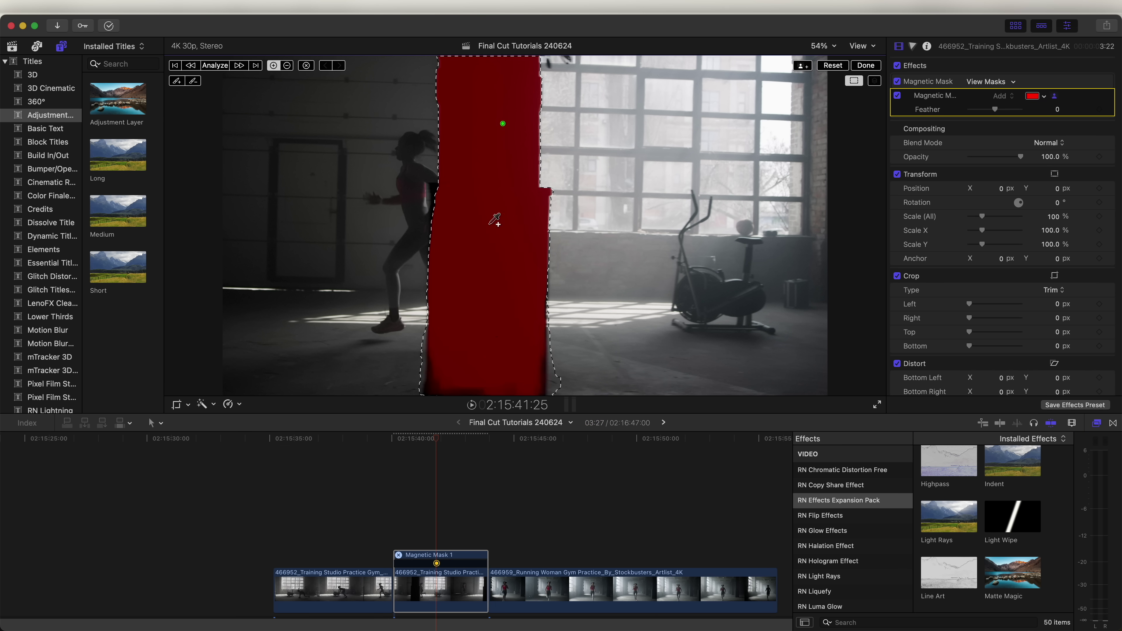
{"action": "left_click", "coordinate": [490, 361]}
{"action": "left_click", "coordinate": [435, 190]}
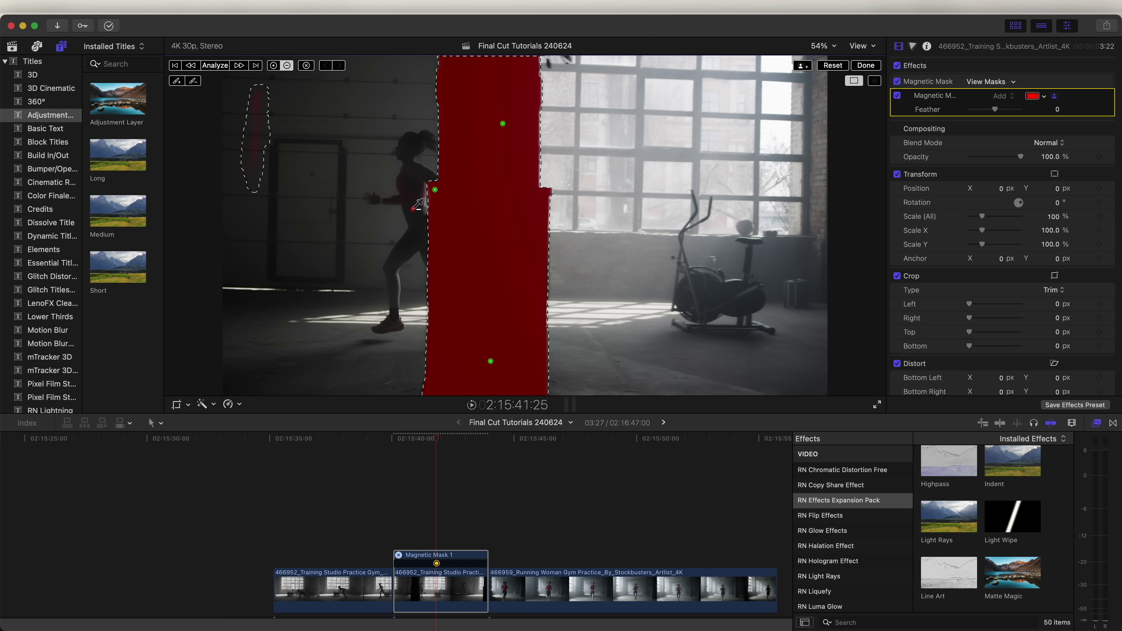
Exclude the runner and the back wall from the pillar's magnetic mask, analyze it and finish the mask editing.
{"action": "left_click", "coordinate": [257, 134], "text": "alt"}
{"action": "left_click", "coordinate": [416, 190], "text": "alt"}
{"action": "left_click", "coordinate": [215, 65]}
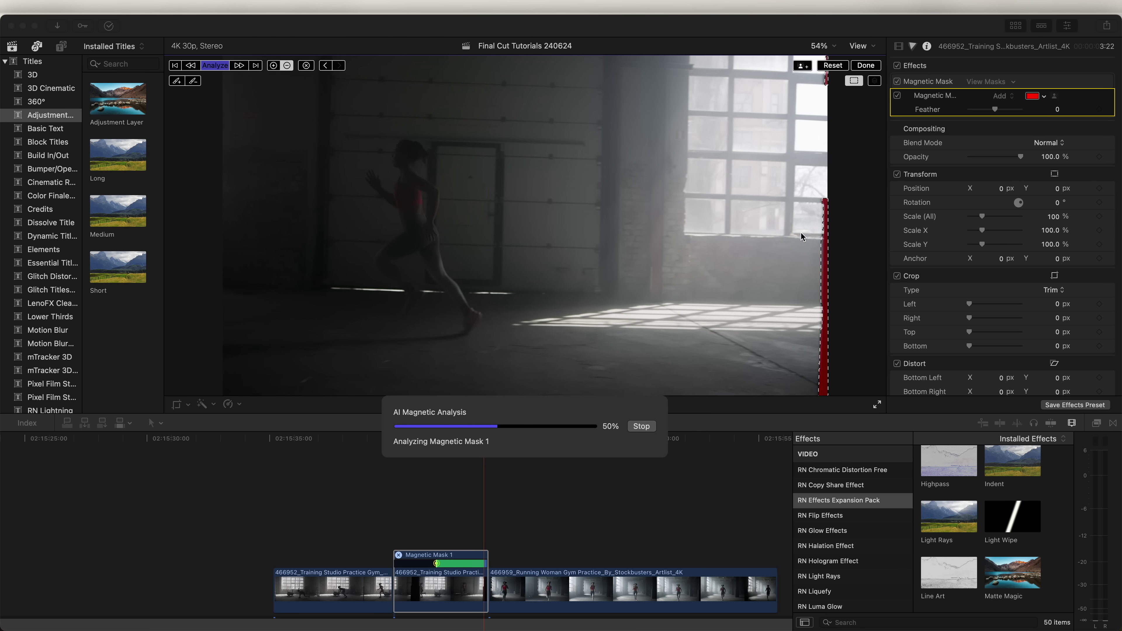
{"action": "left_click", "coordinate": [866, 65]}
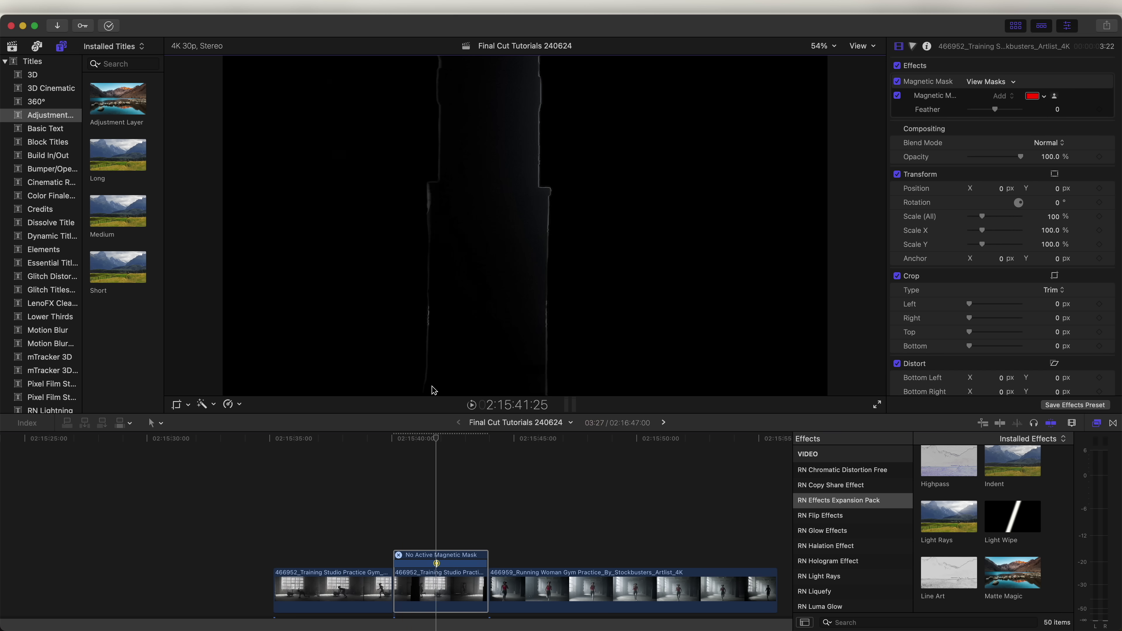
Check the pillar mask through the clip and exclude the bright wall beside the pillar at 02:15:42:20.
{"action": "left_click_drag", "start_coordinate": [391, 440], "coordinate": [462, 448]}
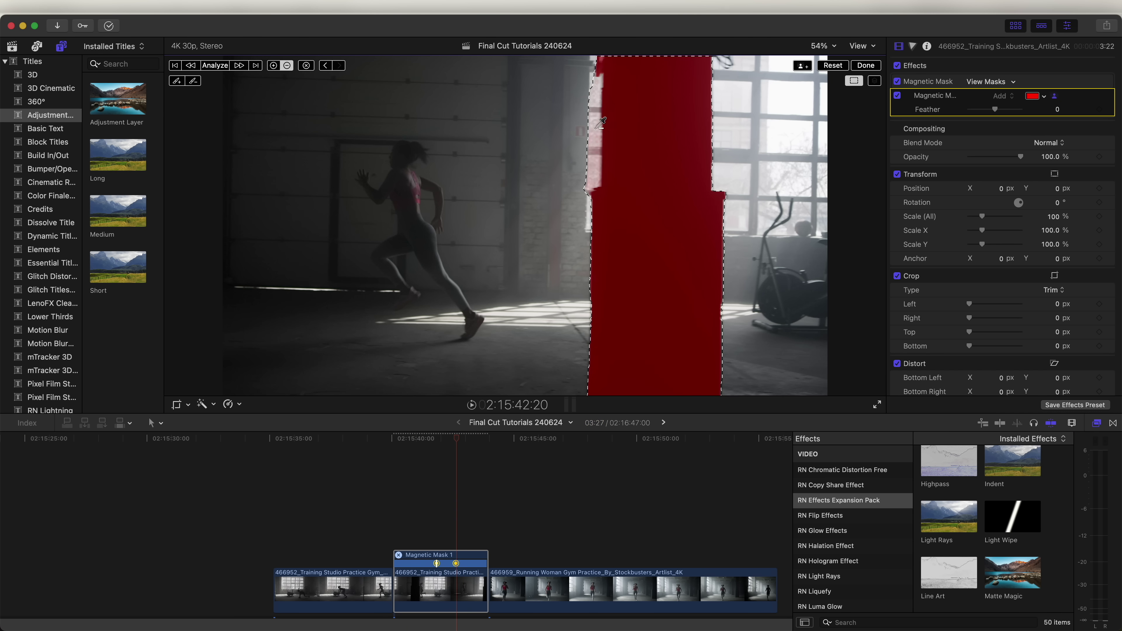
{"action": "left_click", "coordinate": [595, 131]}
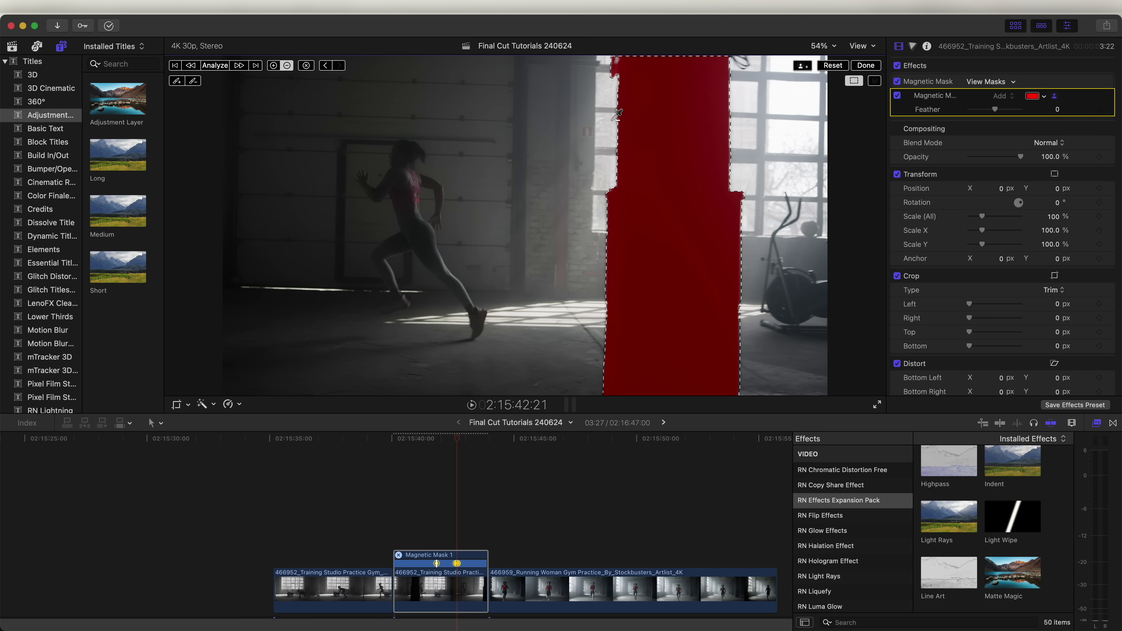
{"action": "left_click", "coordinate": [596, 151]}
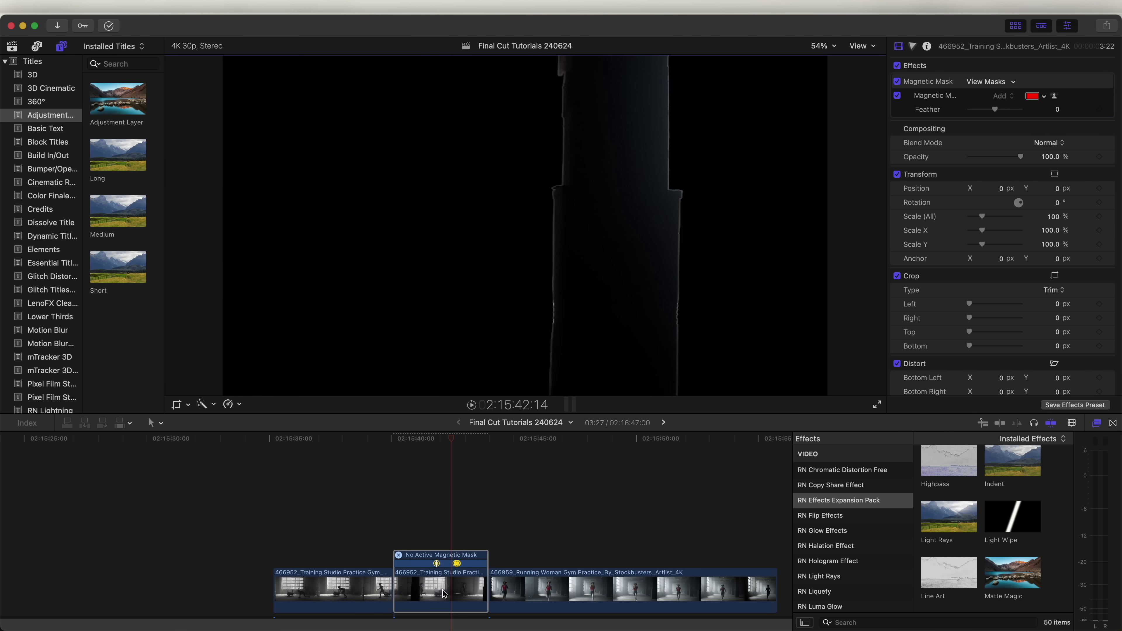
Duplicate the masked pillar clip onto the track above and turn off Magnetic Mask on the lower clip.
{"action": "left_click_drag", "start_coordinate": [444, 594], "coordinate": [446, 544]}
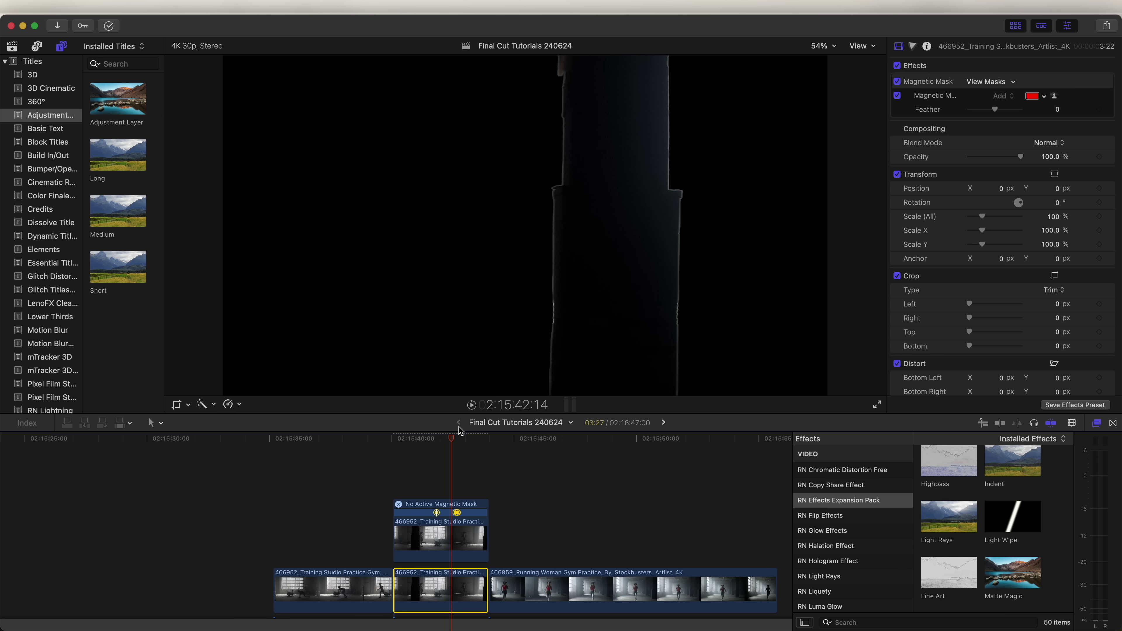
{"action": "left_click", "coordinate": [444, 438]}
{"action": "scroll", "coordinate": [451, 596], "scroll_direction": "down", "scroll_amount": 3}
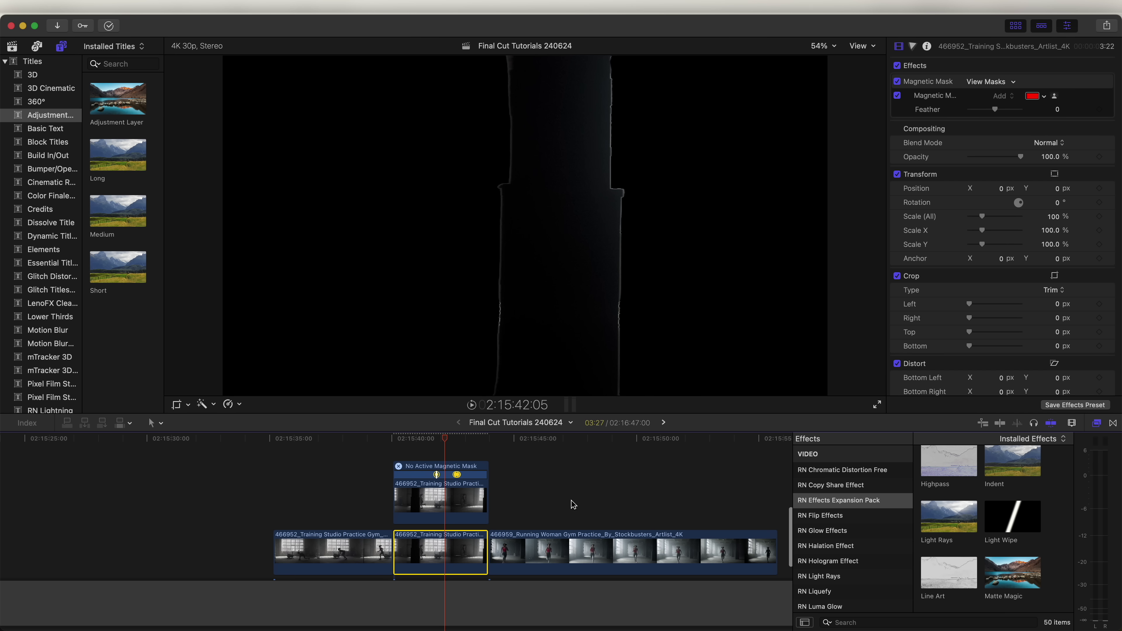
{"action": "left_click", "coordinate": [896, 81]}
Keyframe the lower clip's left crop at 1839 px at 02:15:42:01 and about 293 px at the clip's start.
{"action": "key", "text": "Left"}
{"action": "key", "text": "Left"}
{"action": "key", "text": "Left"}
{"action": "key", "text": "Left"}
{"action": "key", "text": "Left"}
{"action": "key", "text": "Left"}
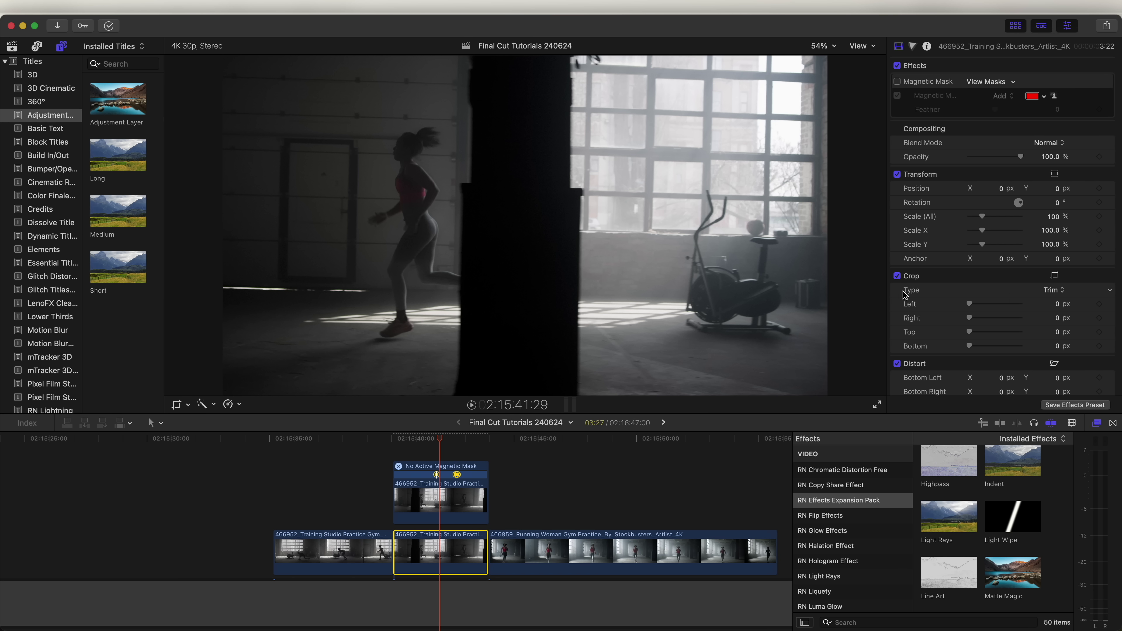
{"action": "left_click_drag", "start_coordinate": [971, 305], "coordinate": [1006, 304]}
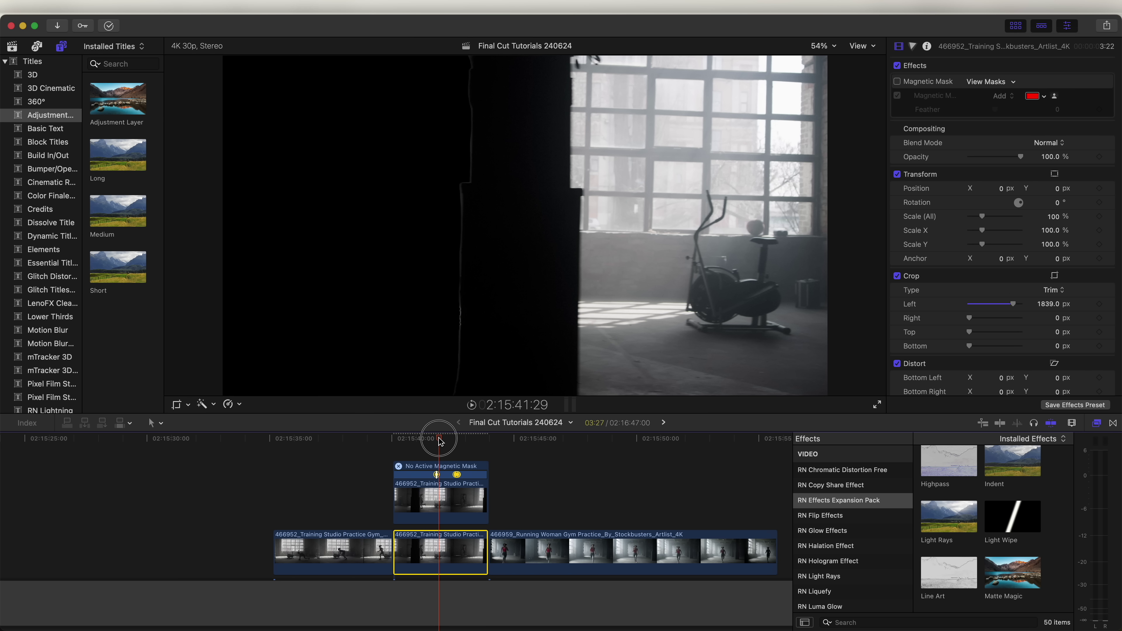
{"action": "mouse_move", "coordinate": [439, 440]}
{"action": "left_mouse_down"}
{"action": "mouse_move", "coordinate": [409, 441]}
{"action": "mouse_move", "coordinate": [441, 441]}
{"action": "left_mouse_up"}
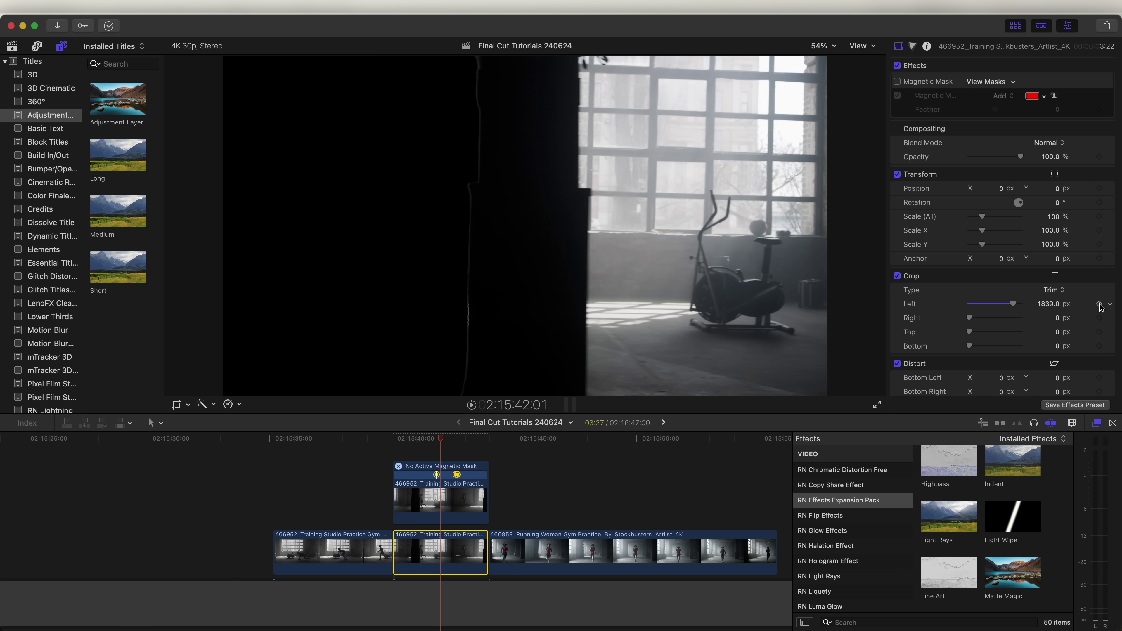
{"action": "left_click", "coordinate": [431, 442]}
{"action": "left_click_drag", "start_coordinate": [1012, 304], "coordinate": [977, 308]}
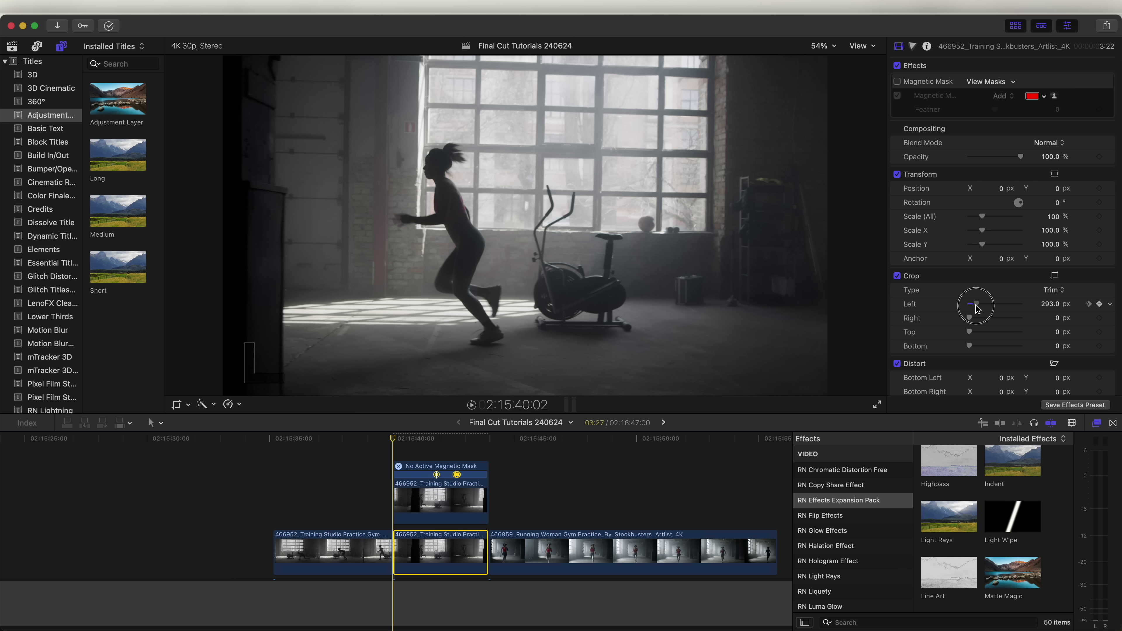
Increase the lower clip's left crop at 02:15:43:11 to follow the pillar, and play around that point.
{"action": "left_click_drag", "start_coordinate": [409, 441], "coordinate": [474, 441]}
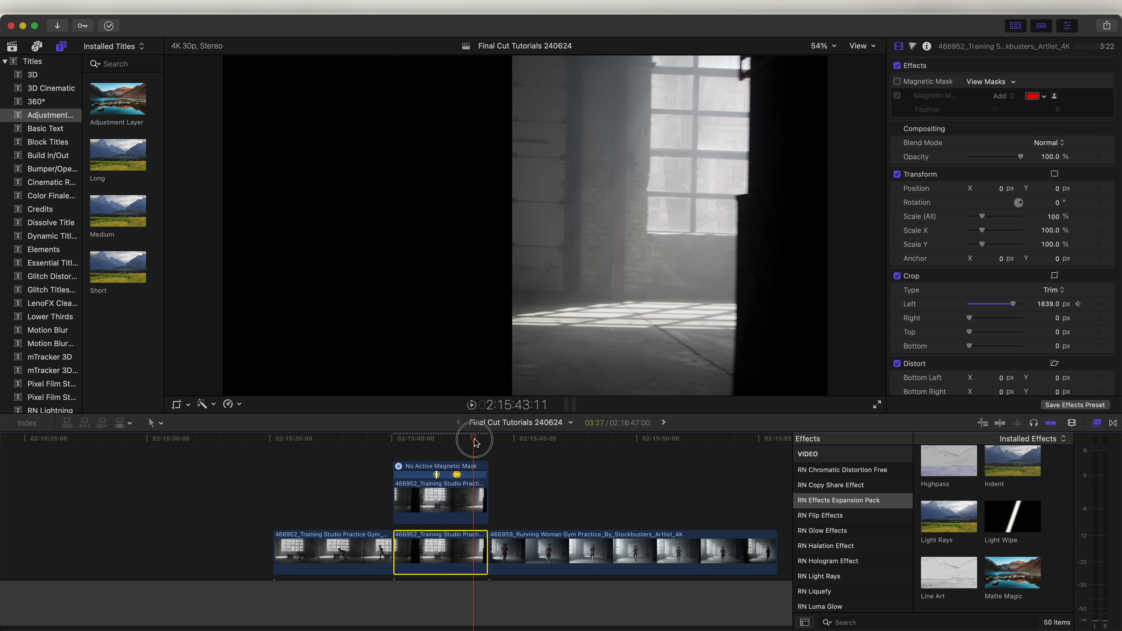
{"action": "left_click_drag", "start_coordinate": [1040, 307], "coordinate": [1047, 306]}
{"action": "key", "text": "shift+slash"}
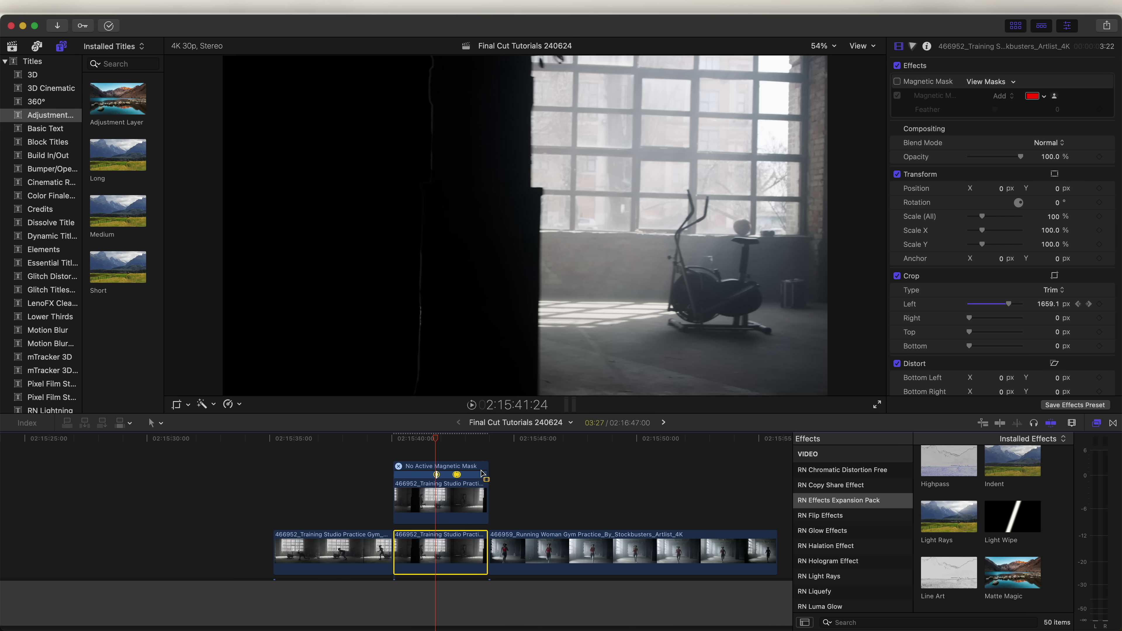
Place the Running Woman clip directly beneath the two stacked pillar clips and play the transition.
{"action": "left_click_drag", "start_coordinate": [521, 552], "coordinate": [427, 556]}
{"action": "scroll", "coordinate": [427, 556], "scroll_direction": "up", "scroll_amount": 2}
{"action": "scroll", "coordinate": [427, 556], "scroll_direction": "down", "scroll_amount": 1}
{"action": "key", "text": "shift+slash"}
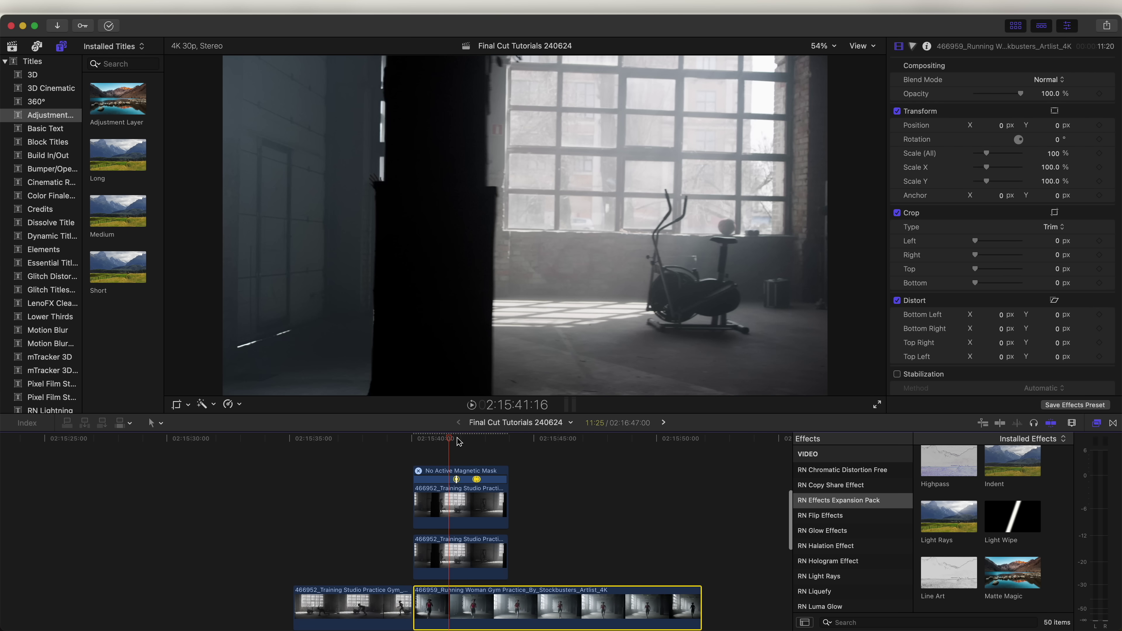
{"action": "left_click_drag", "start_coordinate": [454, 439], "coordinate": [483, 438]}
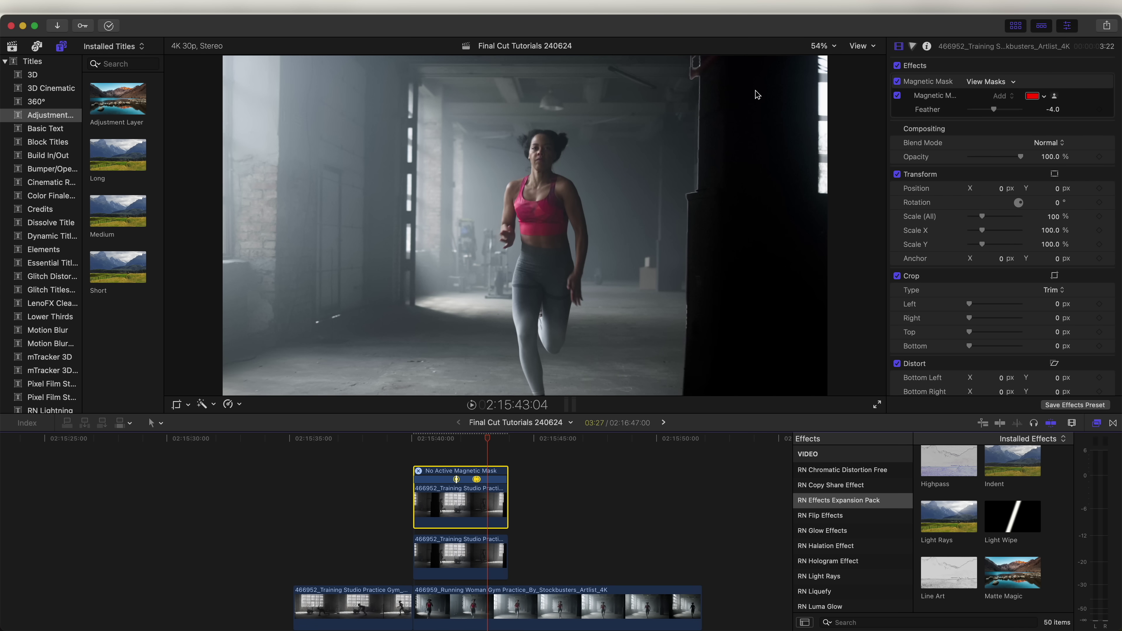
Apply the Matte Magic effect to the masked pillar clip on the top track and raise its Shrink slightly.
{"action": "scroll", "coordinate": [1016, 564], "scroll_direction": "down", "scroll_amount": 1}
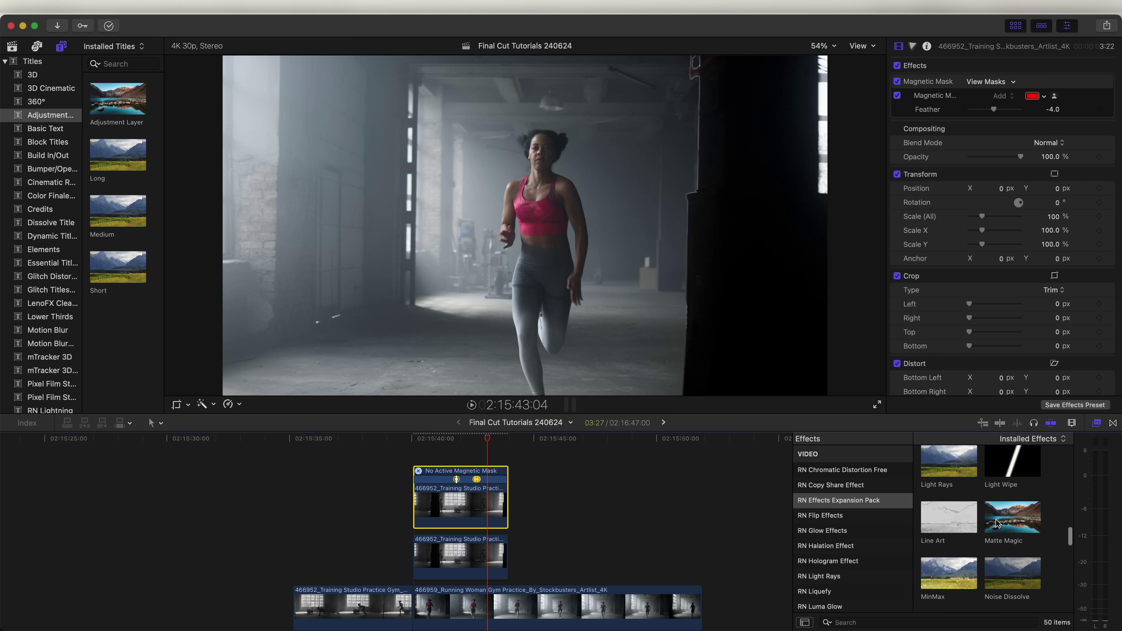
{"action": "left_click_drag", "start_coordinate": [1012, 518], "coordinate": [468, 504]}
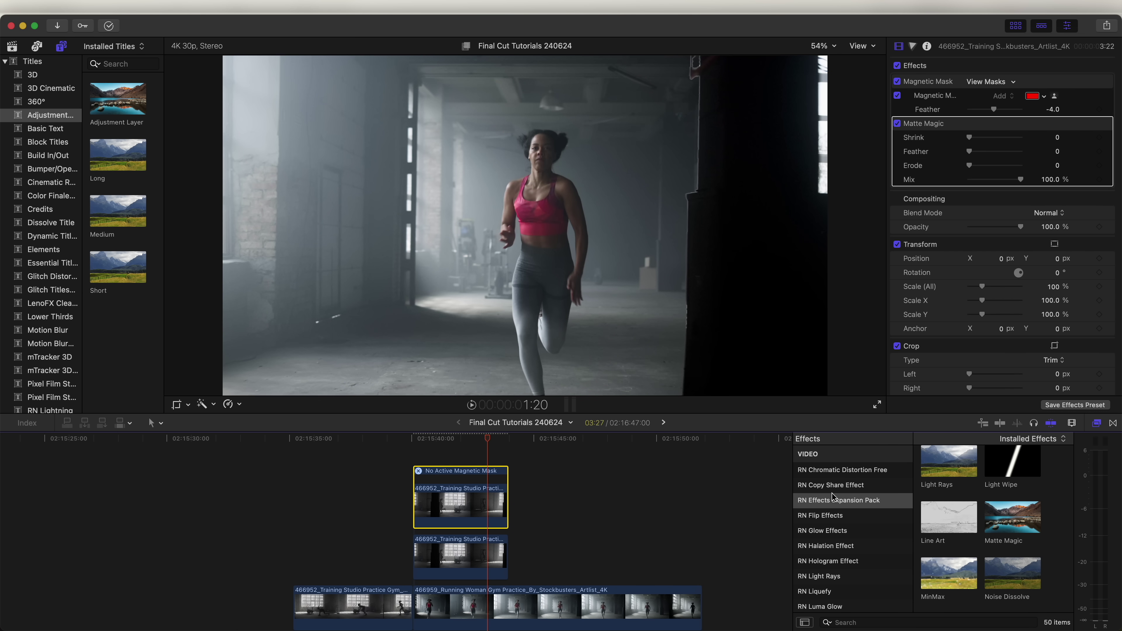
{"action": "left_click_drag", "start_coordinate": [969, 139], "coordinate": [981, 142]}
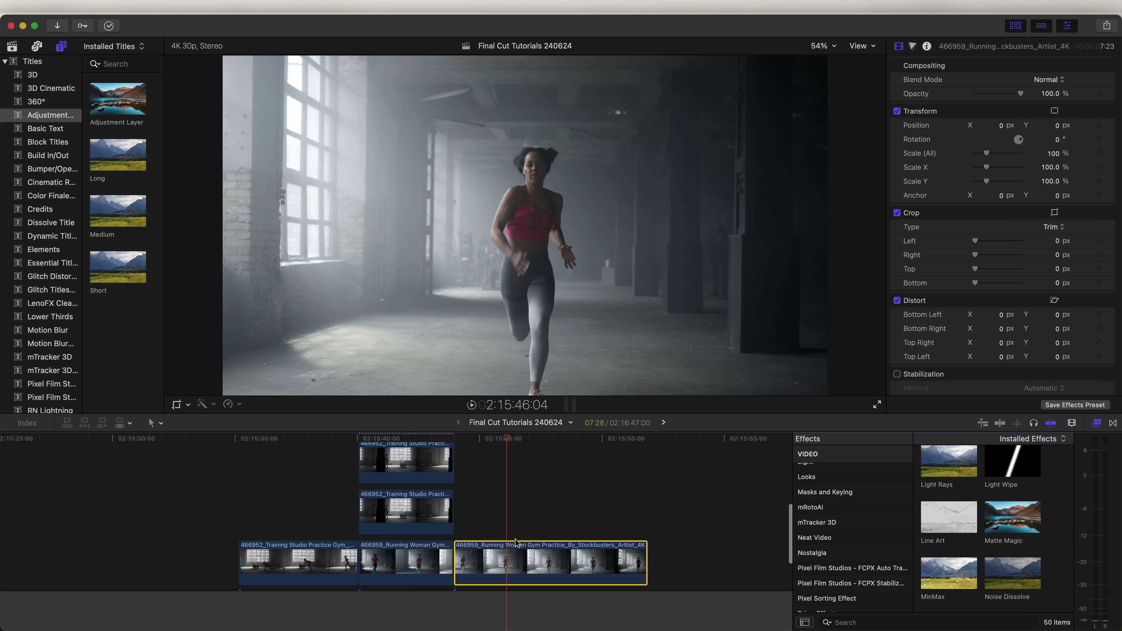
Duplicate the second part of the Running Woman clip onto the track above, mask the runner at 02:15:46:04 with Magnetic Mask and analyze it.
{"action": "left_click_drag", "start_coordinate": [514, 553], "coordinate": [482, 527]}
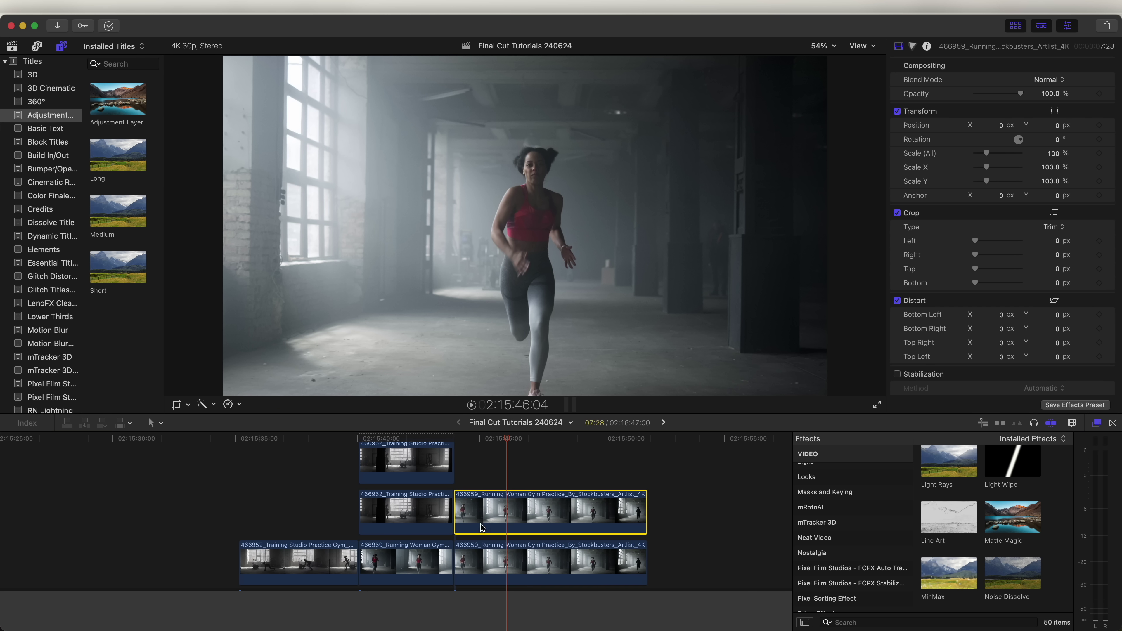
{"action": "left_click", "coordinate": [206, 408]}
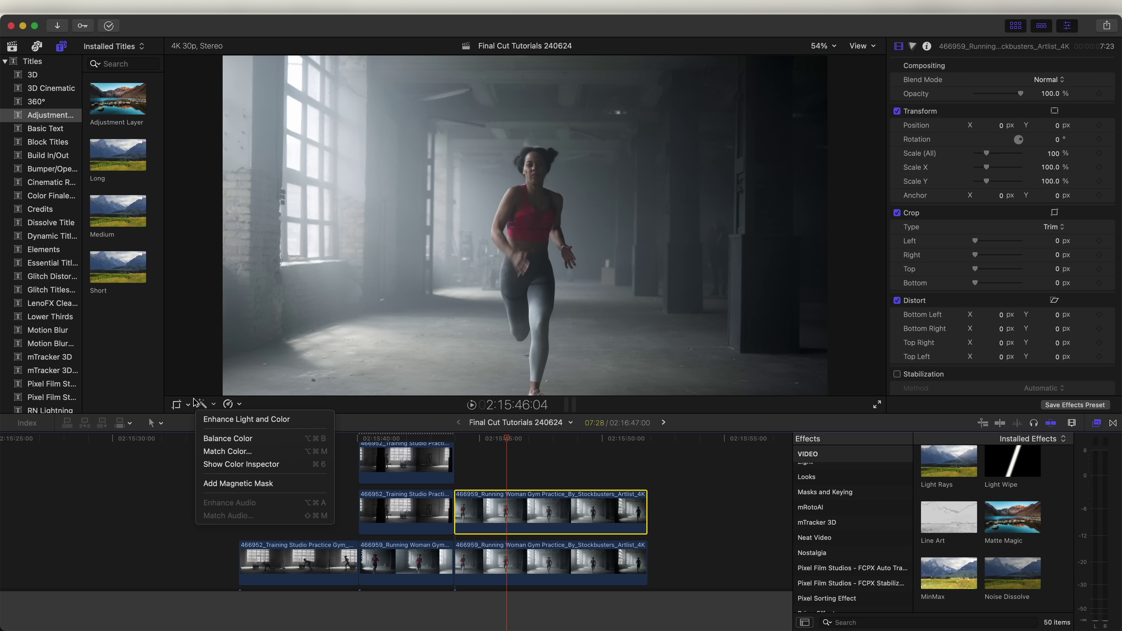
{"action": "left_click", "coordinate": [226, 483]}
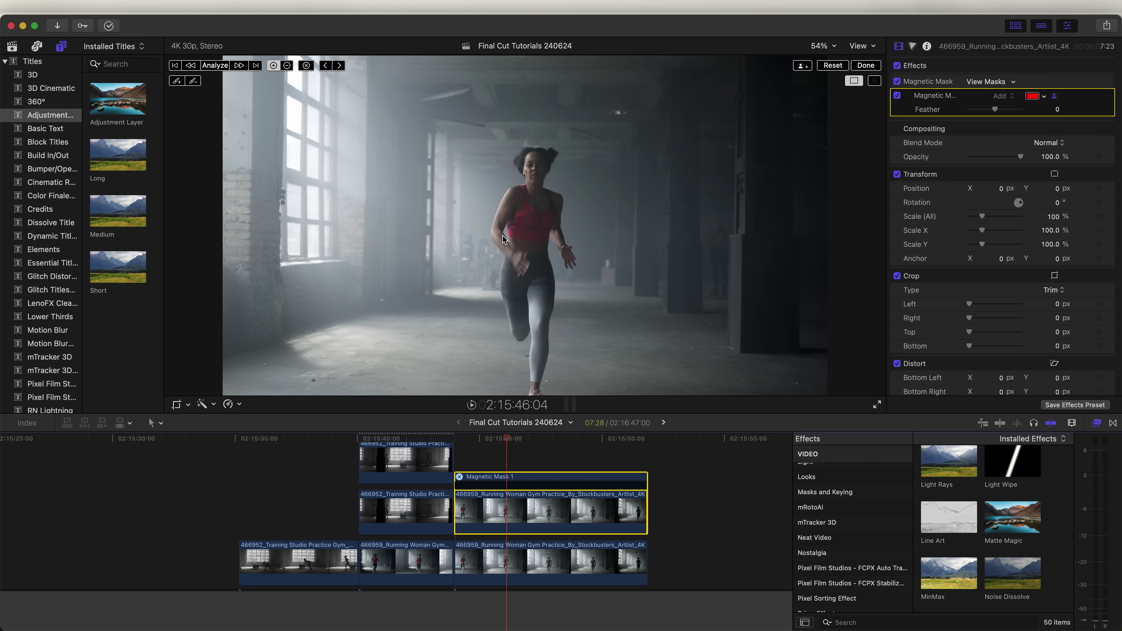
{"action": "left_click", "coordinate": [535, 194]}
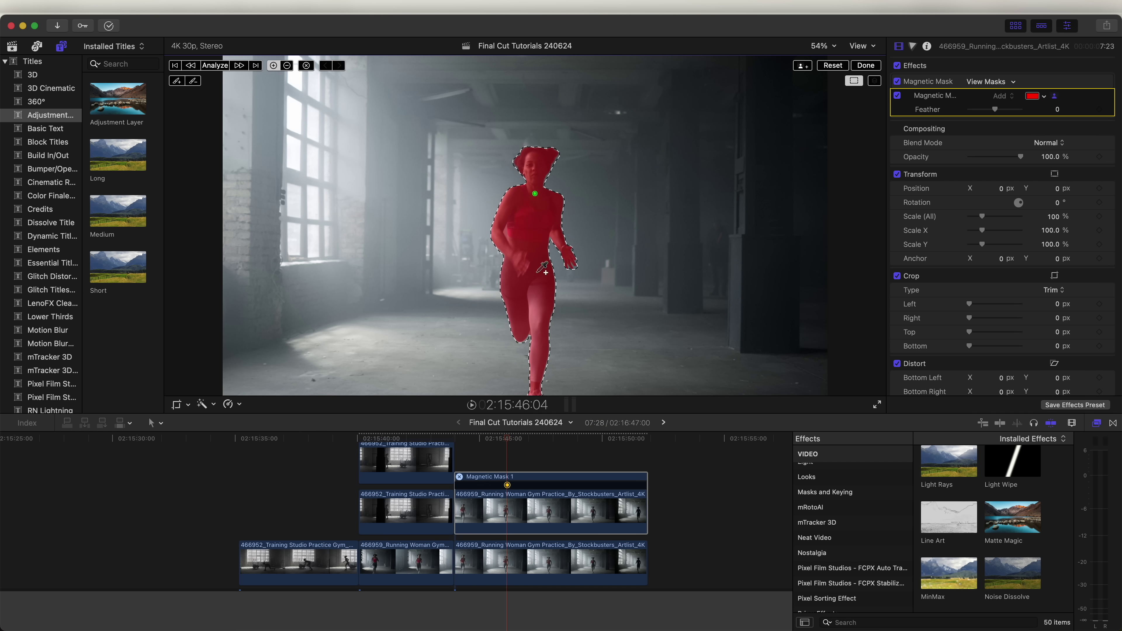
{"action": "left_click", "coordinate": [215, 66]}
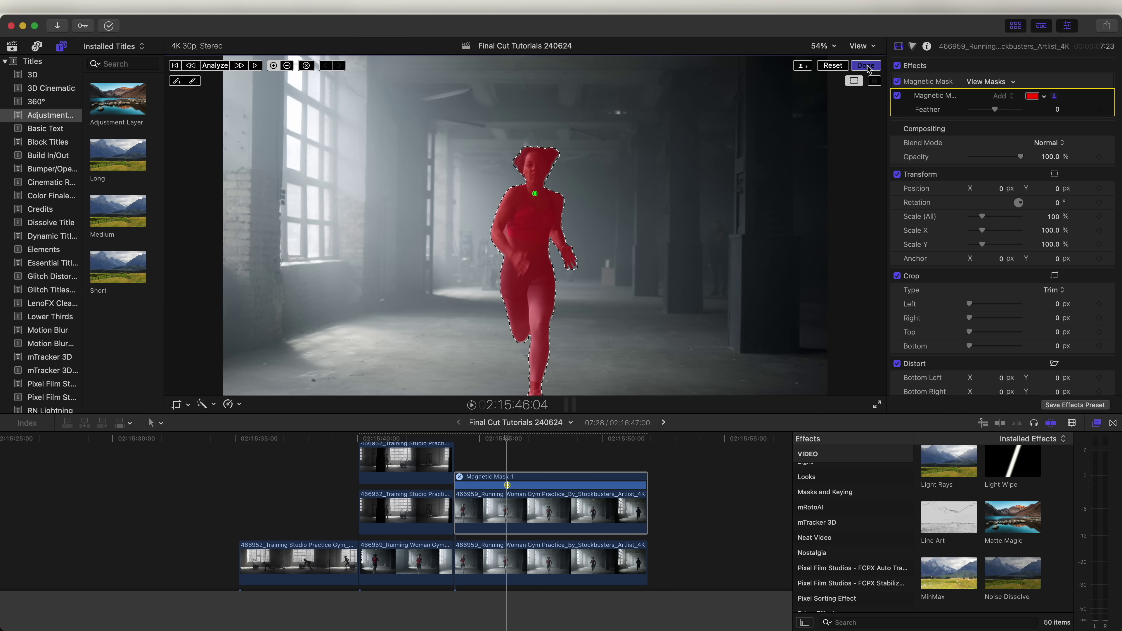
Finish the runner's Magnetic Mask, place a Flicker Title between the two Running Woman clips and set its text to "running".
{"action": "left_click", "coordinate": [867, 68]}
{"action": "scroll", "coordinate": [52, 172], "scroll_direction": "down", "scroll_amount": 10}
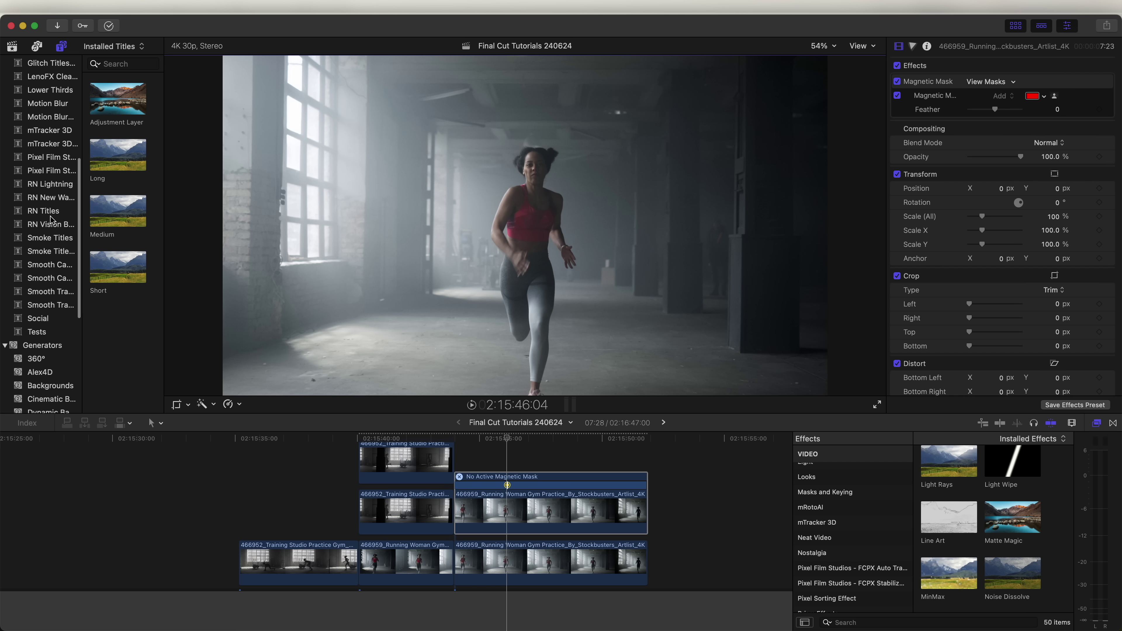
{"action": "left_click", "coordinate": [52, 223]}
{"action": "left_click_drag", "start_coordinate": [118, 155], "coordinate": [457, 532]}
{"action": "left_click_drag", "start_coordinate": [914, 101], "coordinate": [857, 100]}
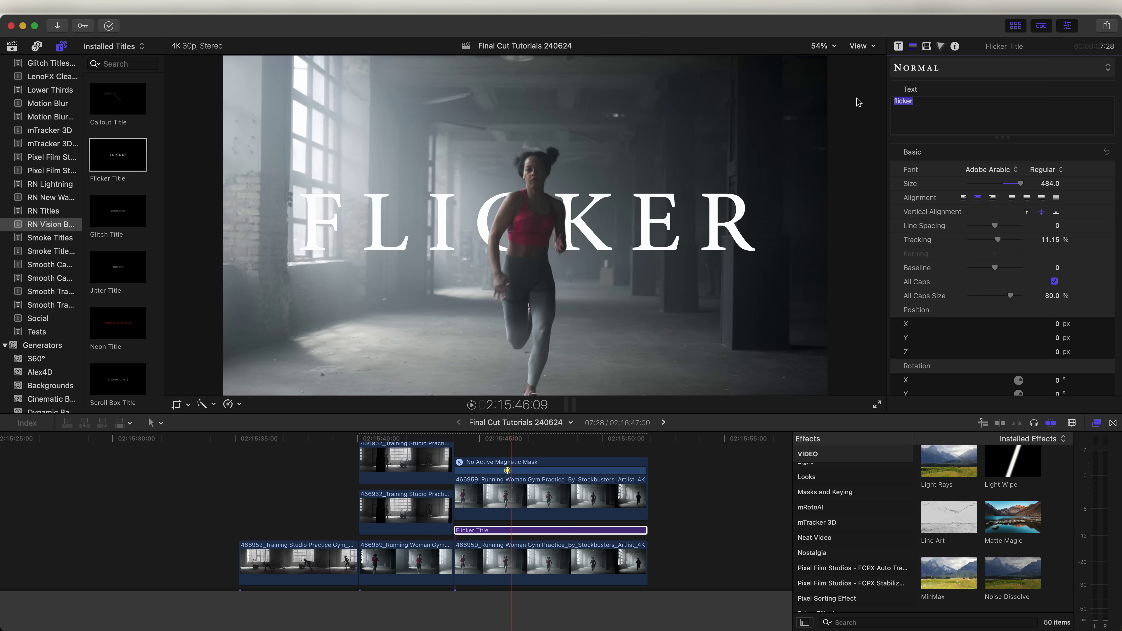
{"action": "type", "text": "runnin"}
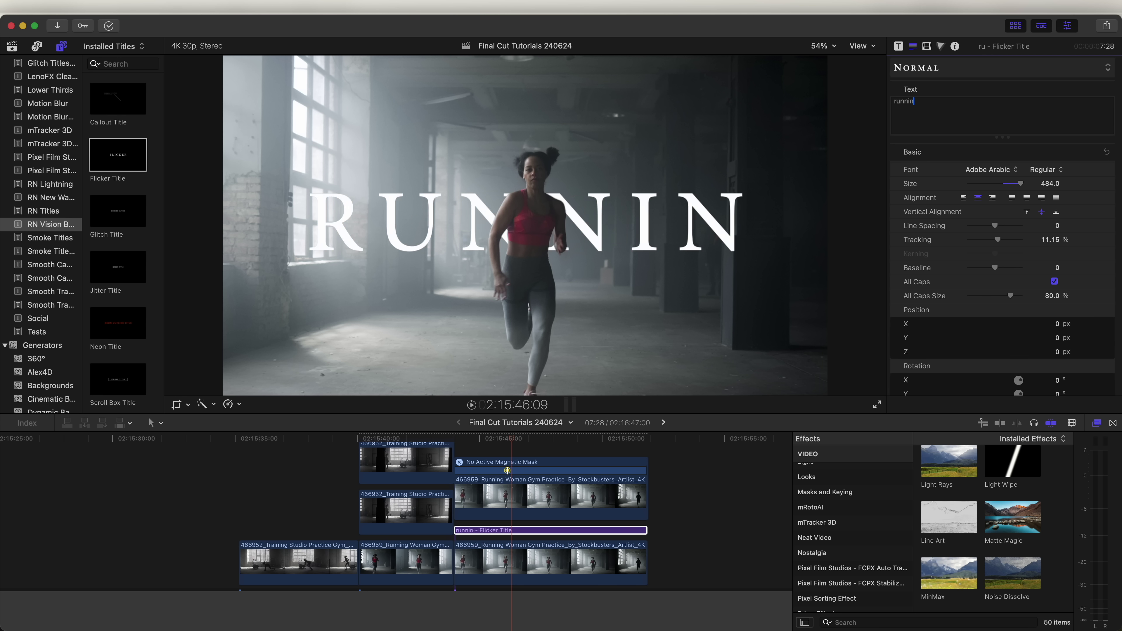
{"action": "type", "text": "g"}
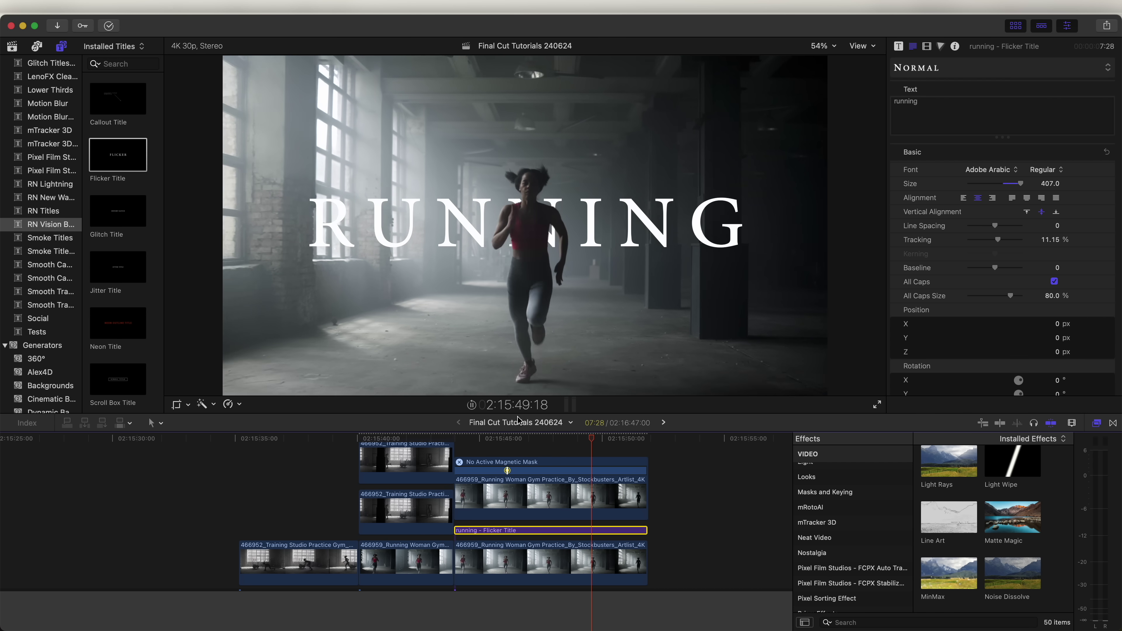
Try the Luma Keyer effect on the masked Running Woman clip and adjust its luma range around 02:15:46:01.
{"action": "left_click", "coordinate": [504, 460]}
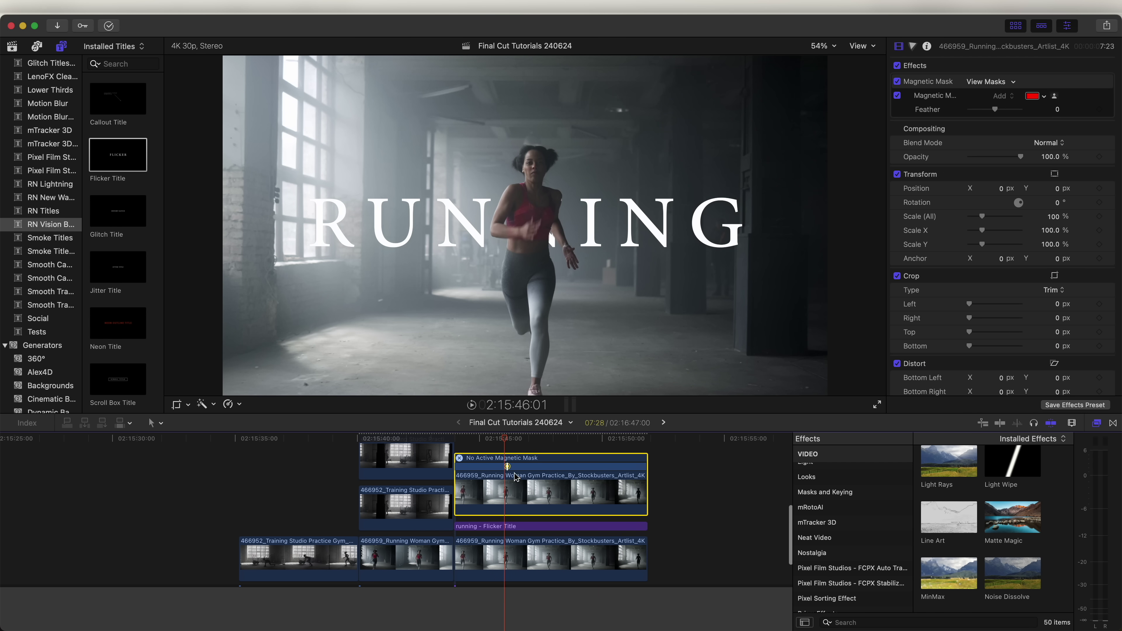
{"action": "left_click", "coordinate": [857, 494]}
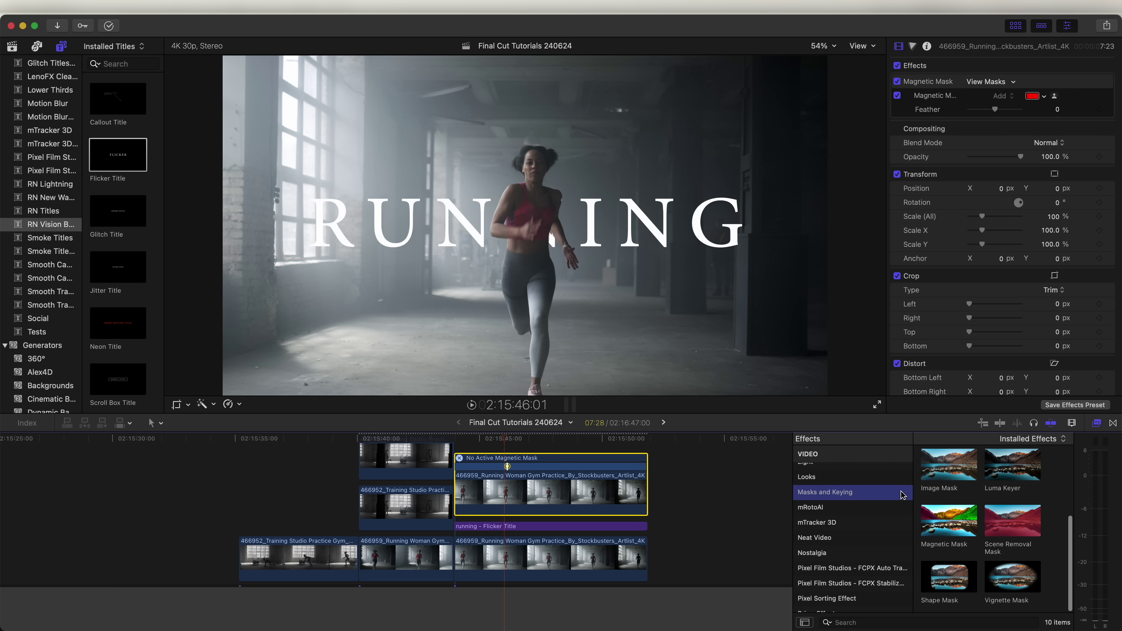
{"action": "left_click_drag", "start_coordinate": [1011, 468], "coordinate": [541, 486]}
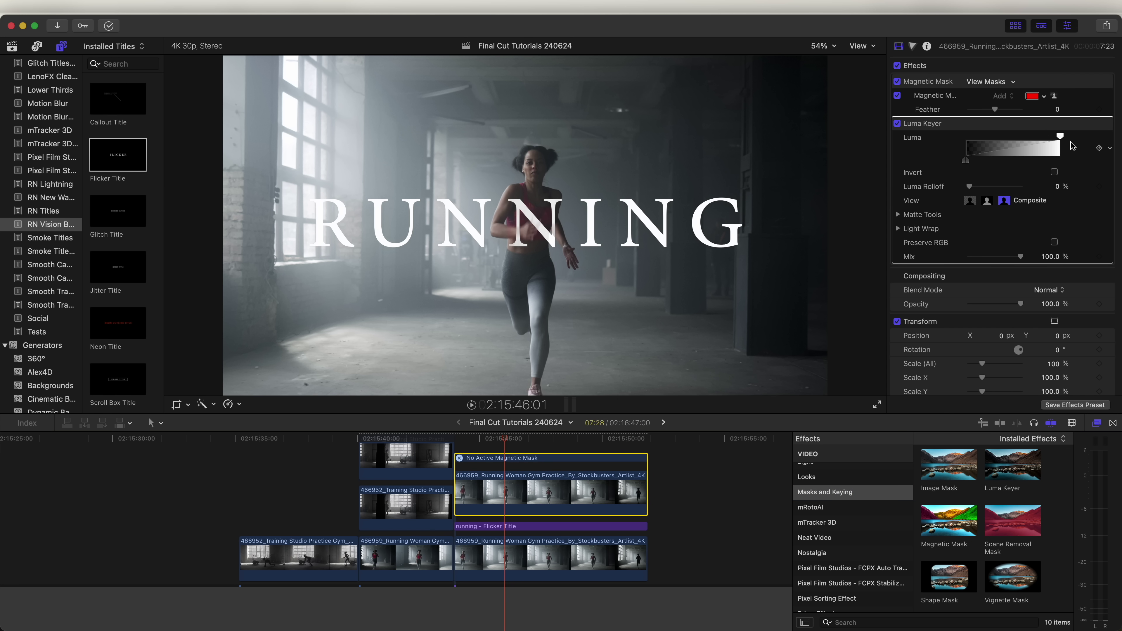
{"action": "left_click_drag", "start_coordinate": [1059, 137], "coordinate": [966, 141]}
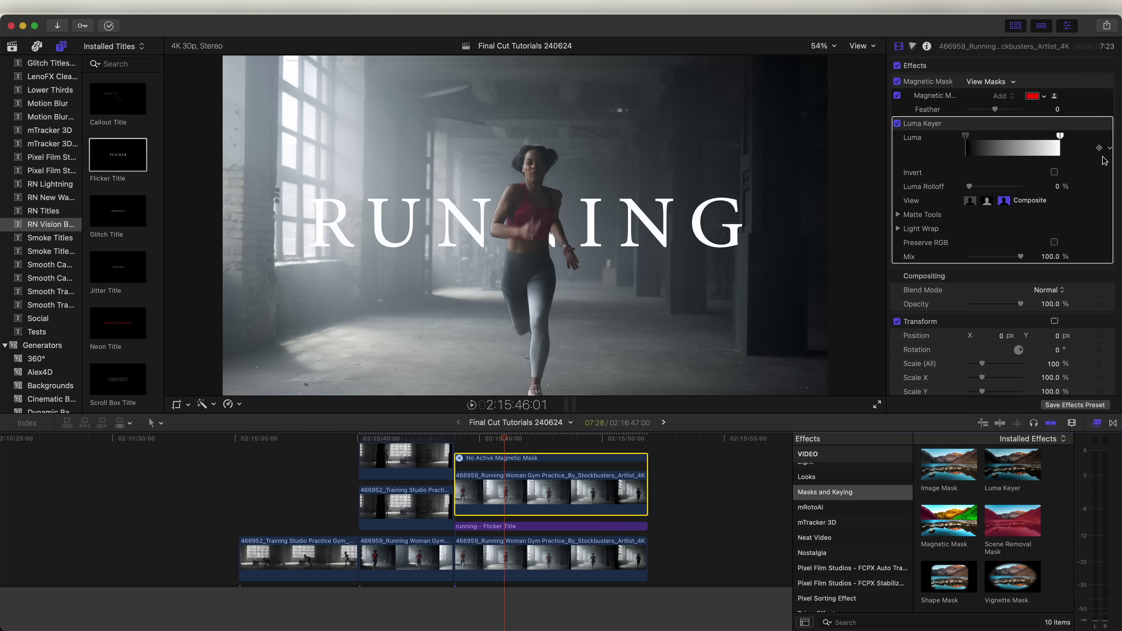
Try keyframing the Luma Keyer's luma range at 02:15:46:24 and play the title passing from behind the runner to the front.
{"action": "left_click_drag", "start_coordinate": [508, 439], "coordinate": [546, 440]}
{"action": "left_click_drag", "start_coordinate": [966, 136], "coordinate": [1053, 137]}
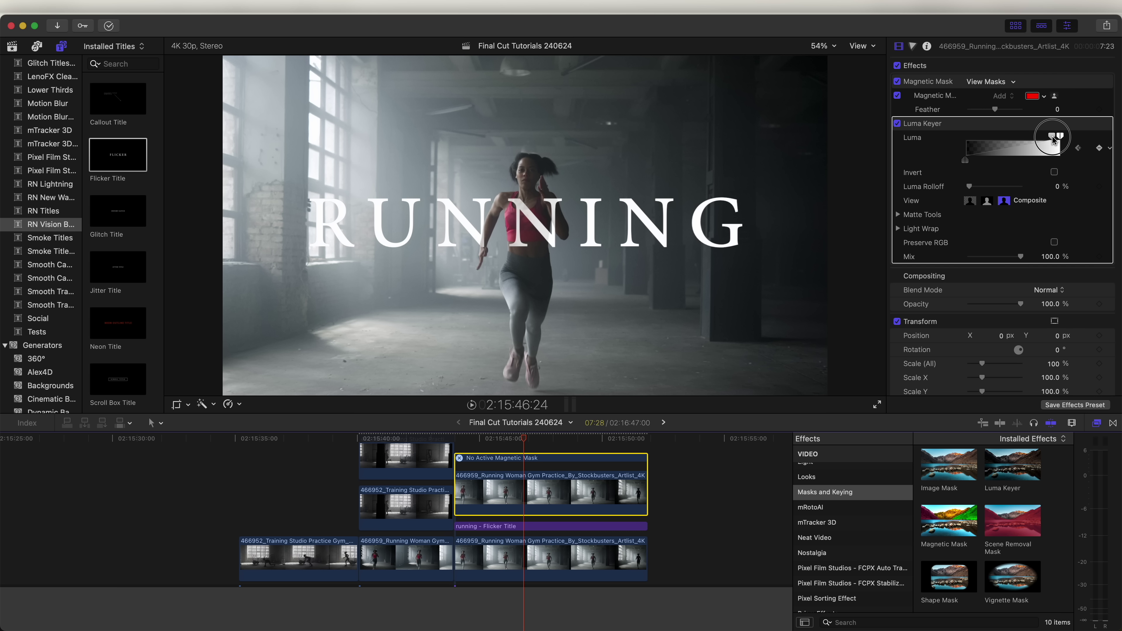
{"action": "left_click_drag", "start_coordinate": [965, 163], "coordinate": [1048, 163]}
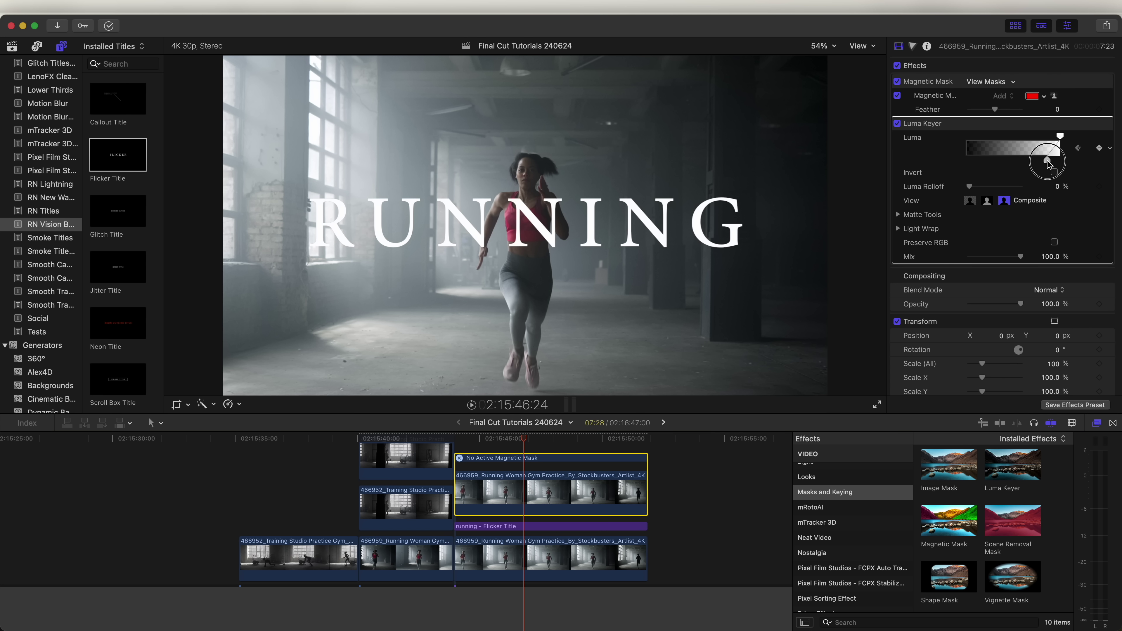
{"action": "left_click_drag", "start_coordinate": [523, 442], "coordinate": [509, 443]}
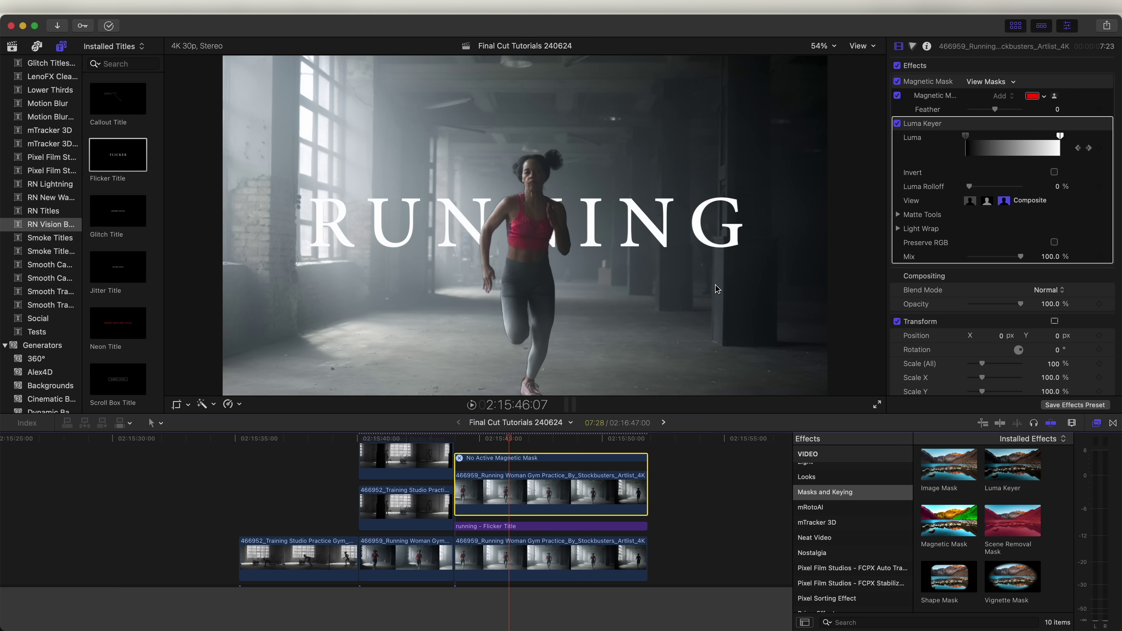
{"action": "key", "text": "space"}
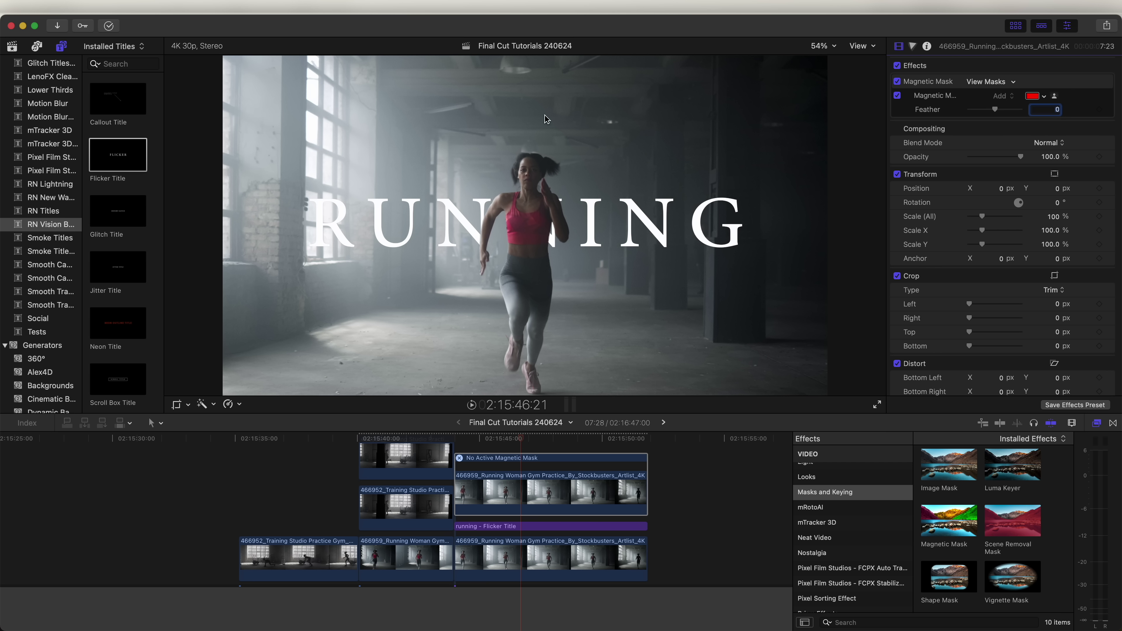
On the Running Woman clip beneath the title, set global saturation to -100% and lower shadow exposure to about -27%.
{"action": "left_click", "coordinate": [506, 563]}
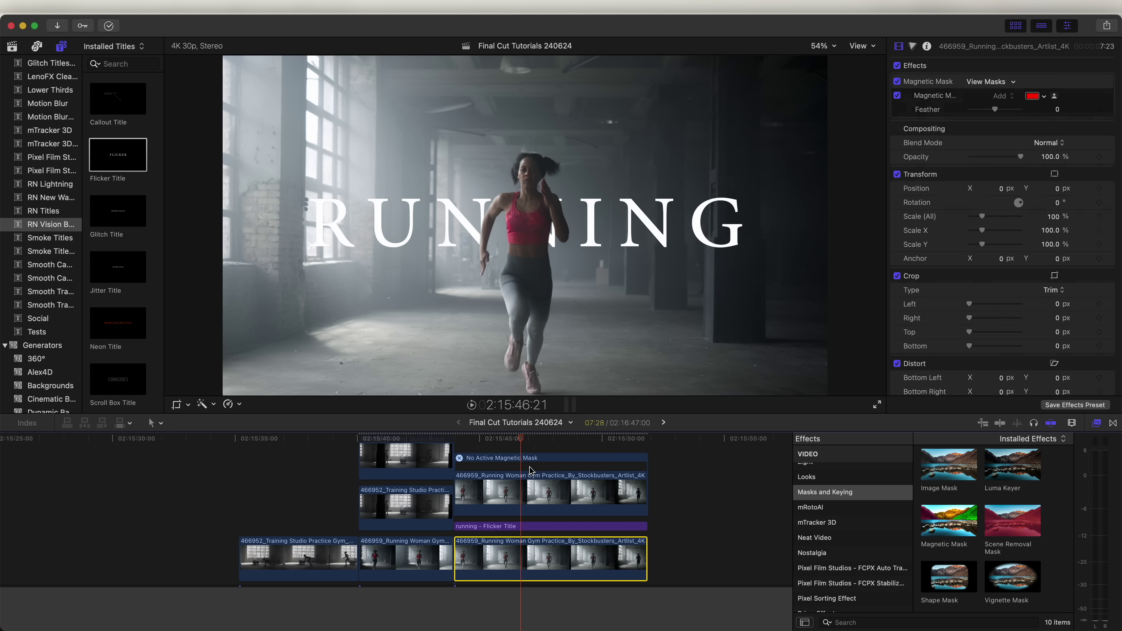
{"action": "left_click", "coordinate": [526, 439]}
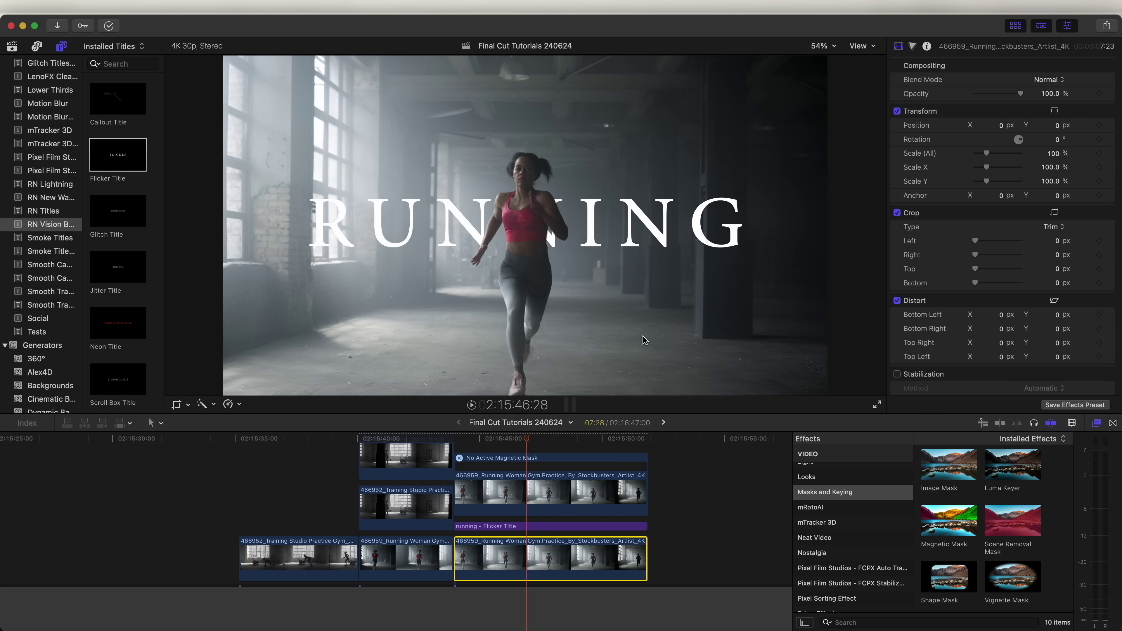
{"action": "left_click", "coordinate": [913, 46]}
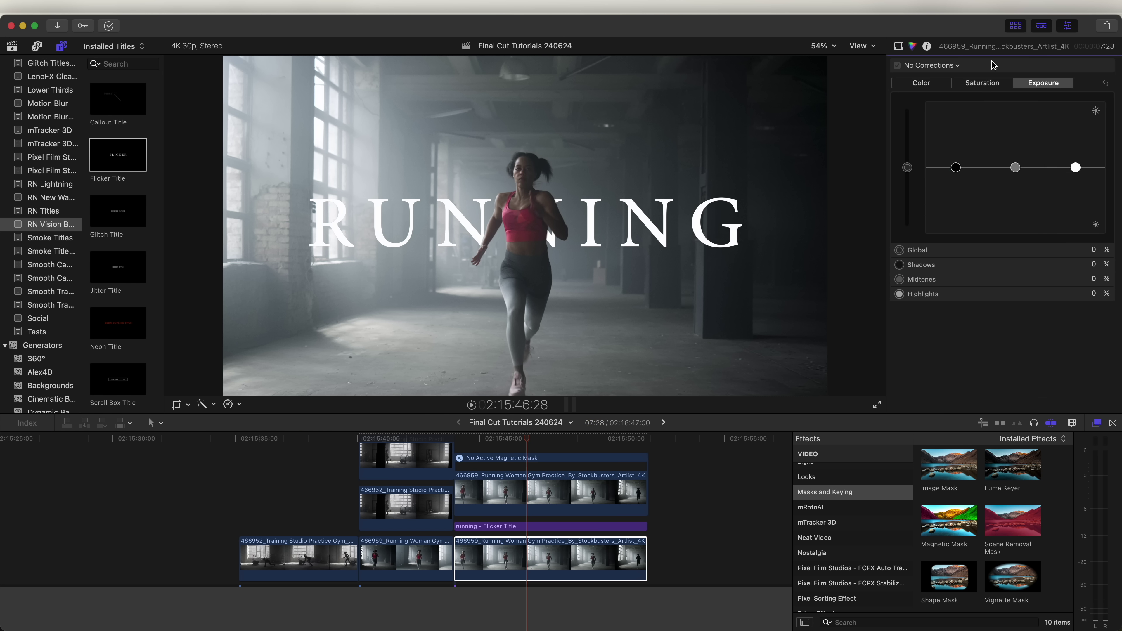
{"action": "left_click", "coordinate": [984, 84]}
{"action": "left_click_drag", "start_coordinate": [908, 167], "coordinate": [899, 285]}
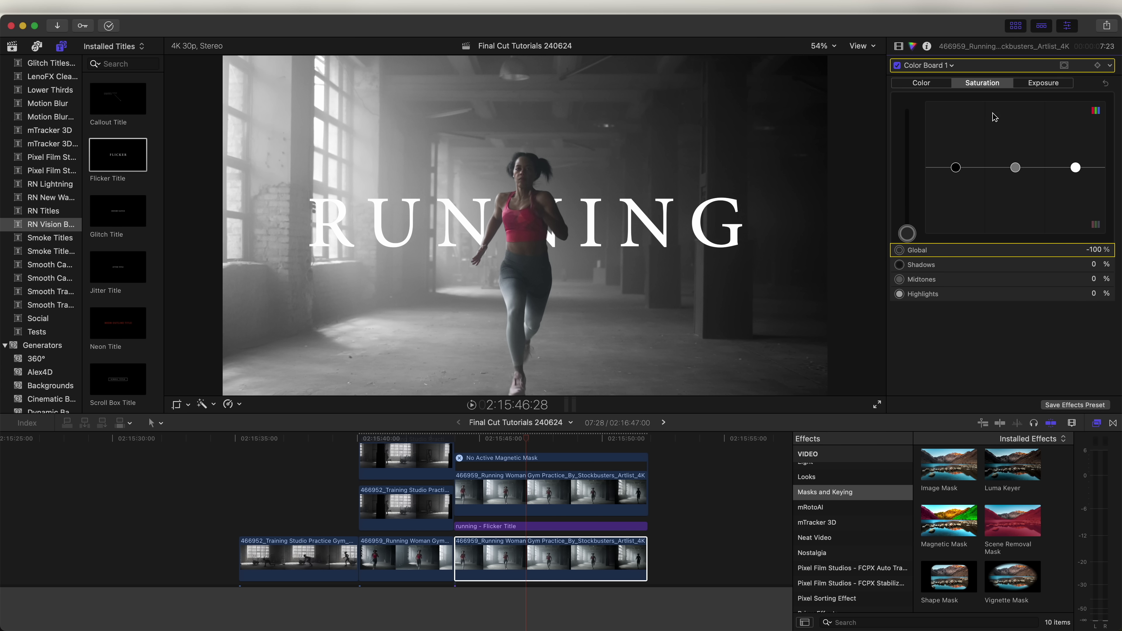
{"action": "left_click", "coordinate": [1034, 84]}
{"action": "left_click_drag", "start_coordinate": [955, 167], "coordinate": [955, 185]}
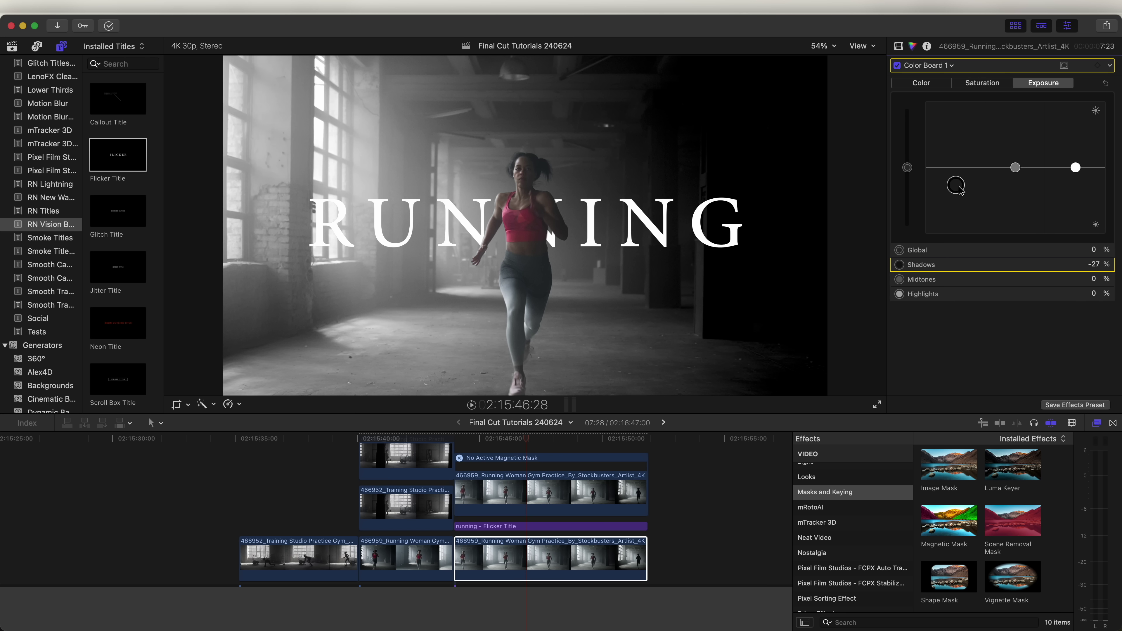
{"action": "mouse_move", "coordinate": [959, 189]}
{"action": "left_mouse_down"}
{"action": "mouse_move", "coordinate": [956, 169]}
{"action": "mouse_move", "coordinate": [957, 185]}
{"action": "left_mouse_up"}
Add Hue/Saturation Curves to the masked runner clip, sample her red top for HUE vs SAT and boost that hue's saturation.
{"action": "left_click", "coordinate": [501, 497]}
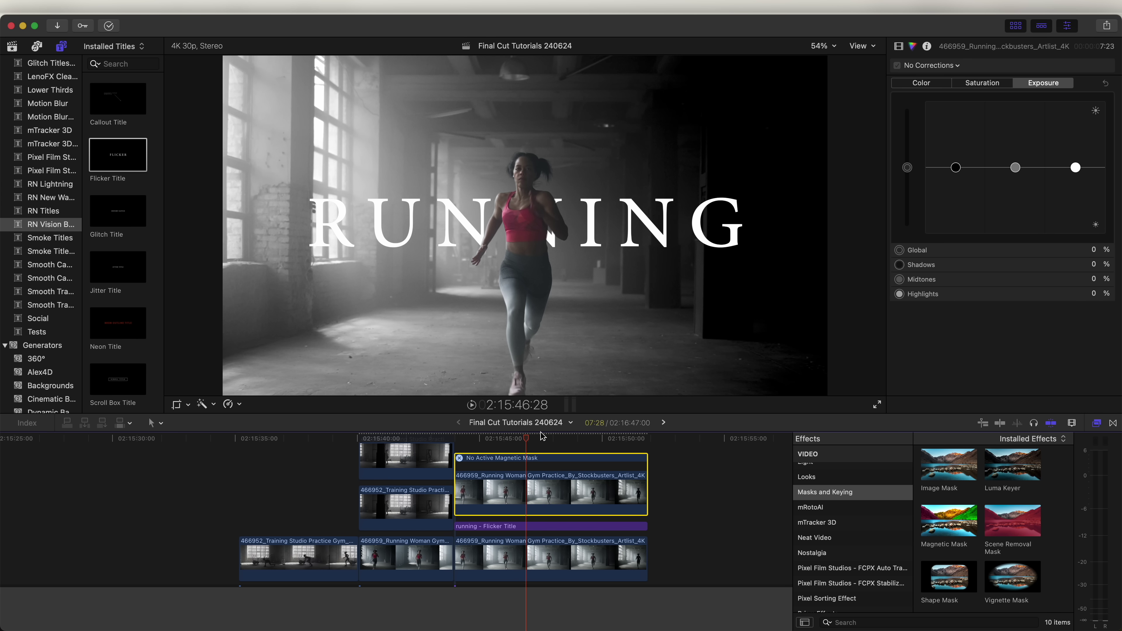
{"action": "left_click", "coordinate": [943, 66]}
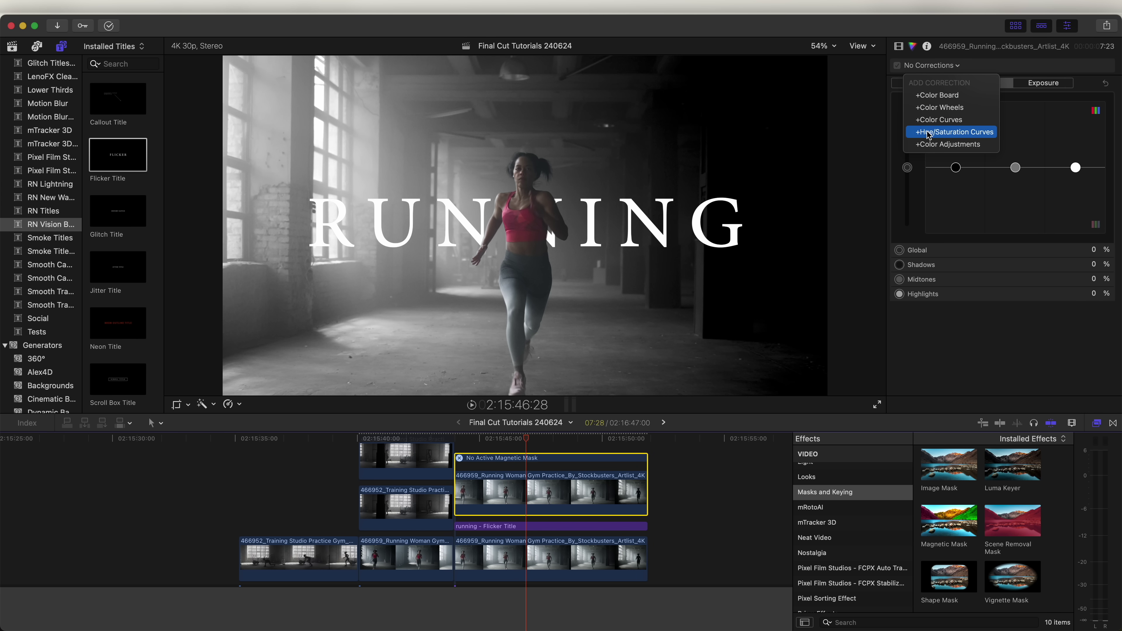
{"action": "left_click", "coordinate": [948, 131]}
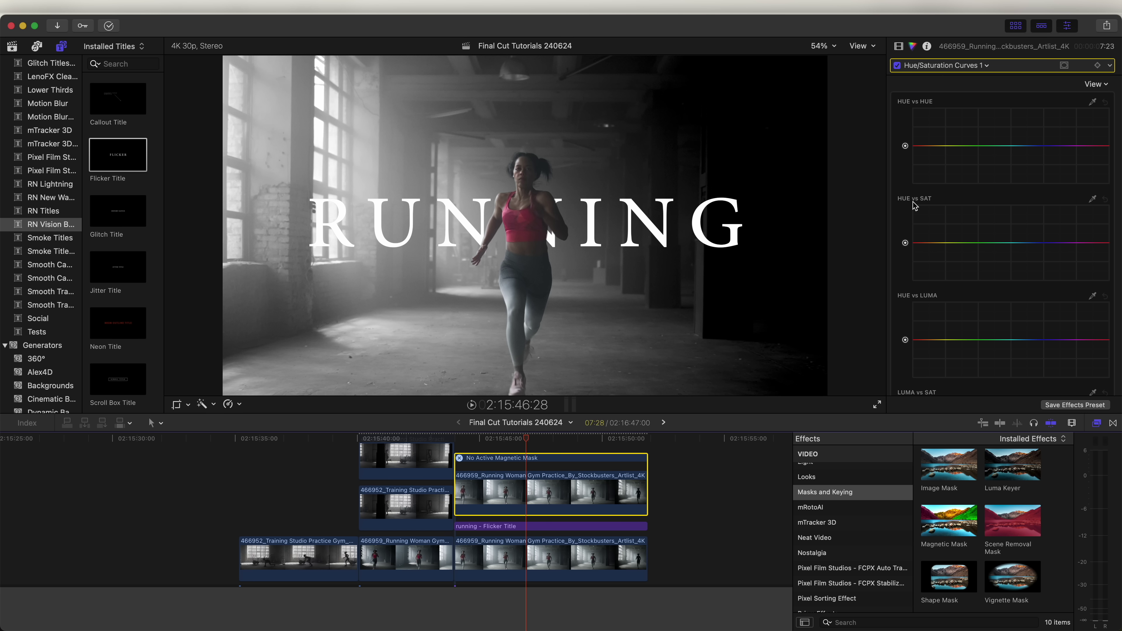
{"action": "left_click", "coordinate": [1093, 200]}
{"action": "left_click", "coordinate": [519, 223]}
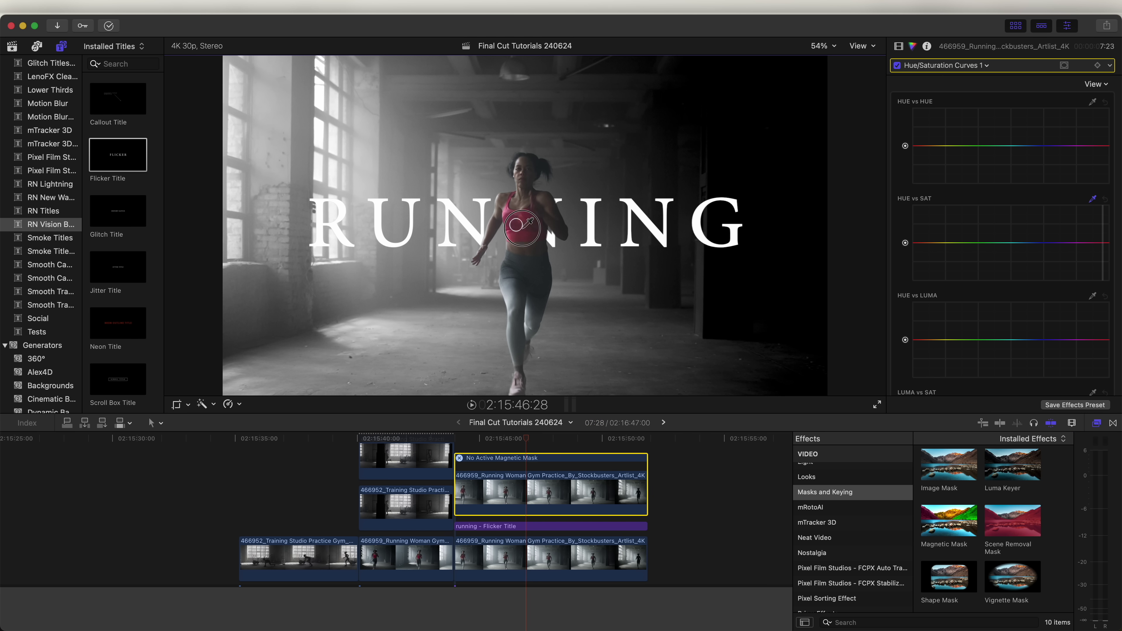
{"action": "left_click_drag", "start_coordinate": [1104, 242], "coordinate": [1104, 211]}
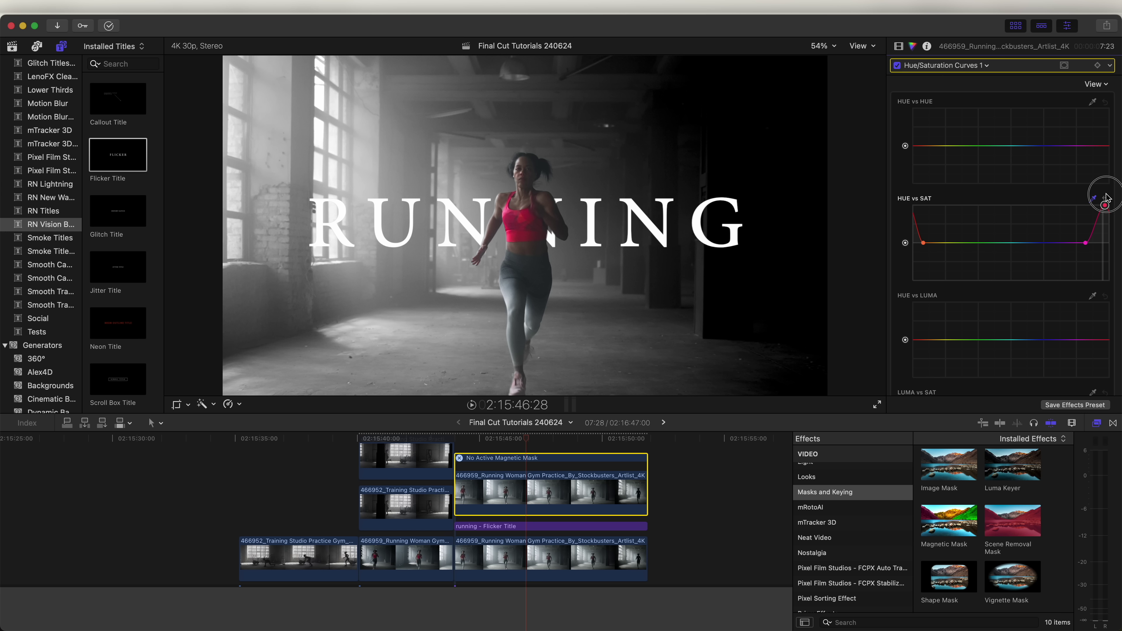
Add a Color Board to the masked runner clip with exposure highlights 34%, midtones 15% and shadows -22%, and play the result.
{"action": "left_click", "coordinate": [965, 67]}
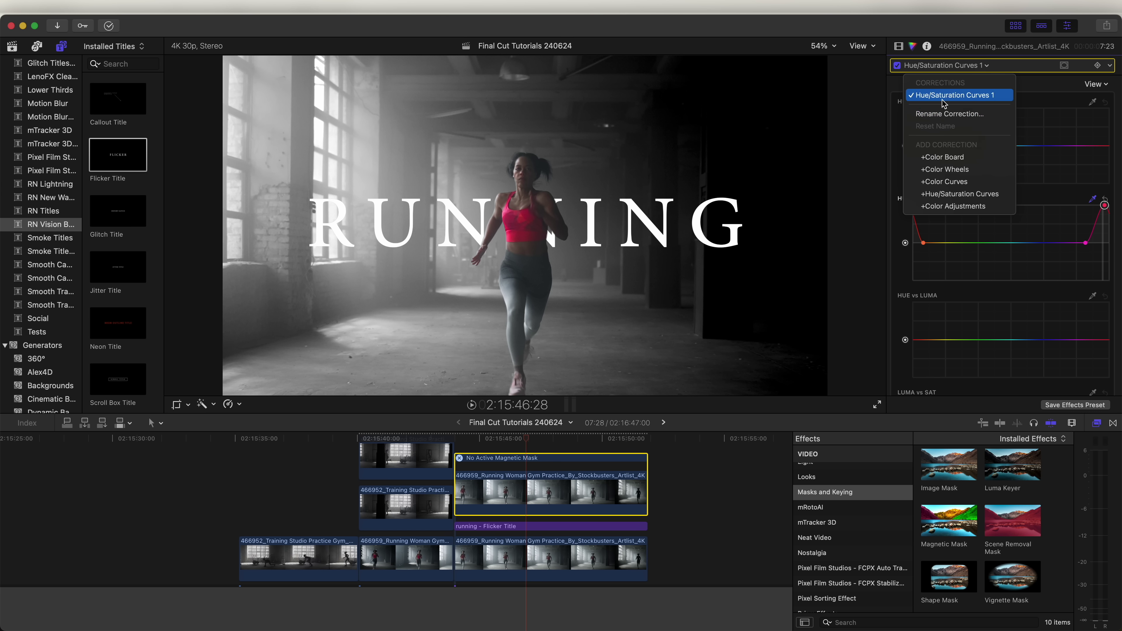
{"action": "left_click", "coordinate": [957, 157]}
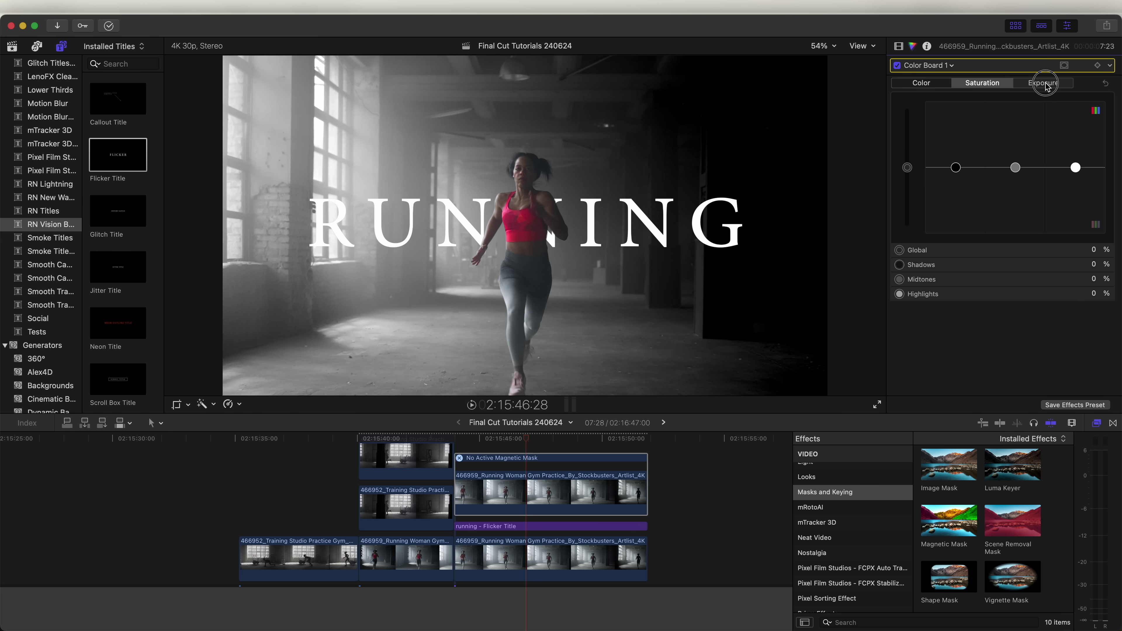
{"action": "left_click_drag", "start_coordinate": [1075, 168], "coordinate": [1077, 149]}
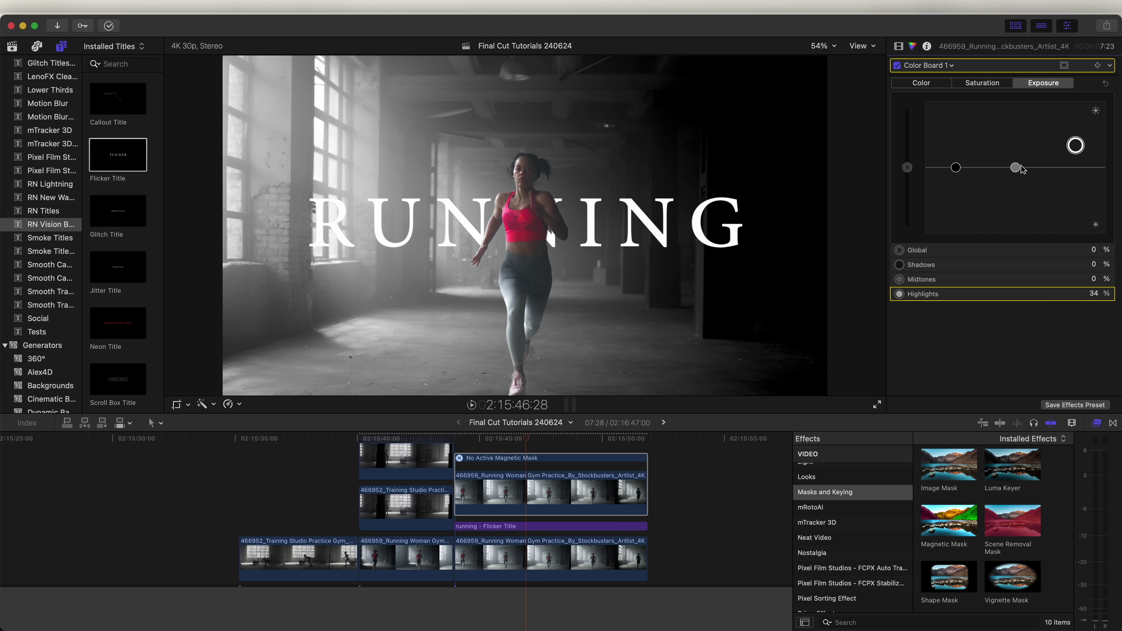
{"action": "left_click_drag", "start_coordinate": [1019, 167], "coordinate": [956, 182]}
{"action": "left_click", "coordinate": [495, 440]}
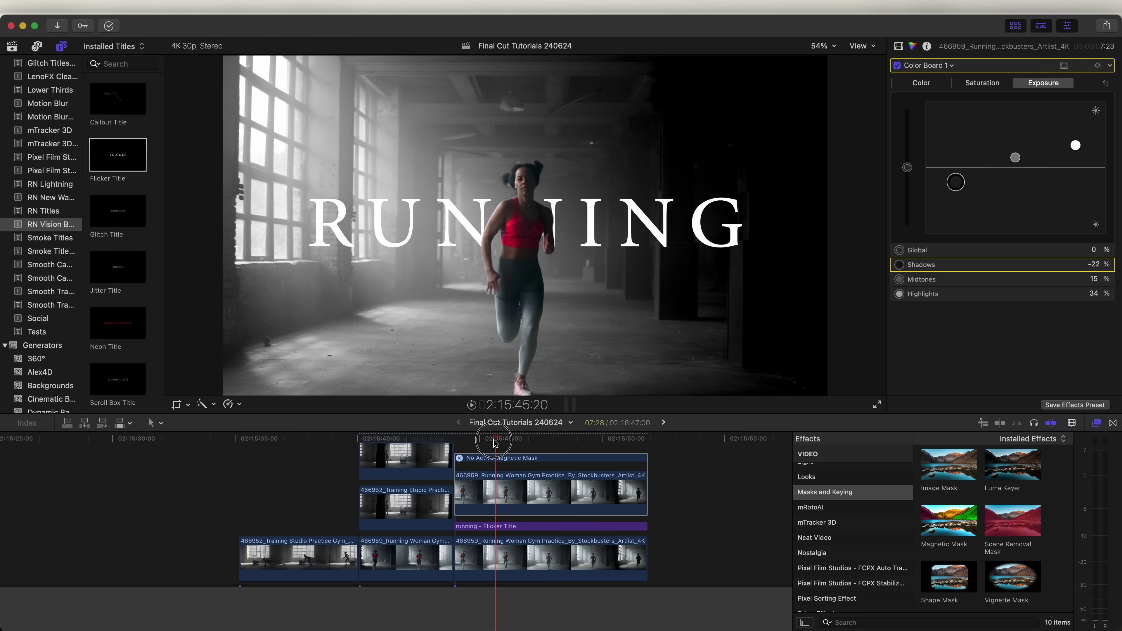
{"action": "key", "text": "space"}
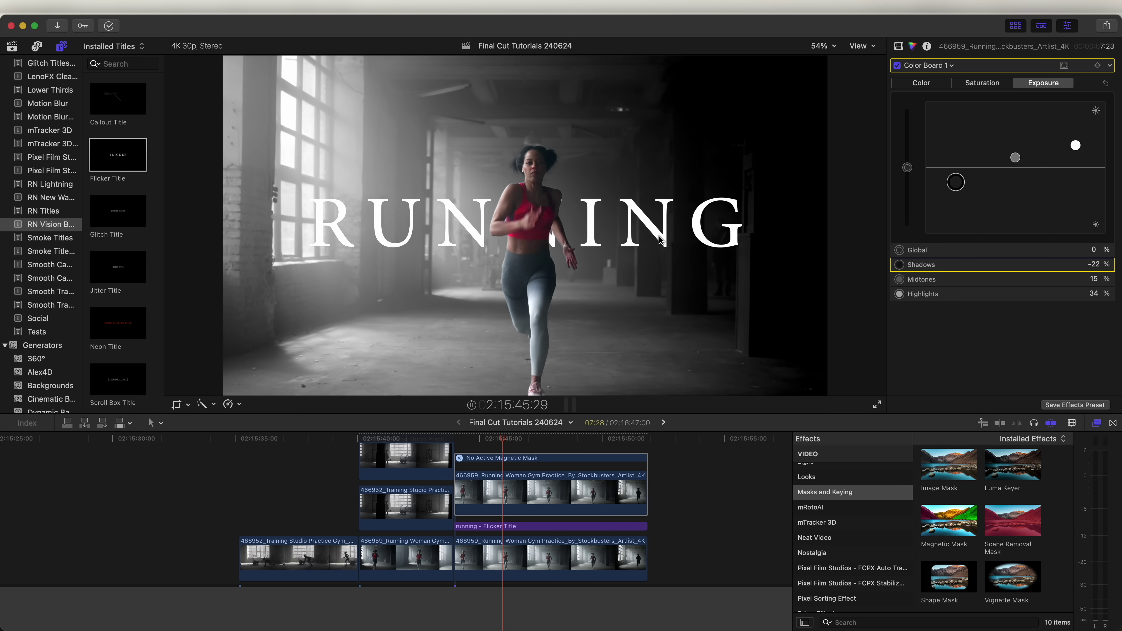
{"action": "left_click", "coordinate": [520, 440]}
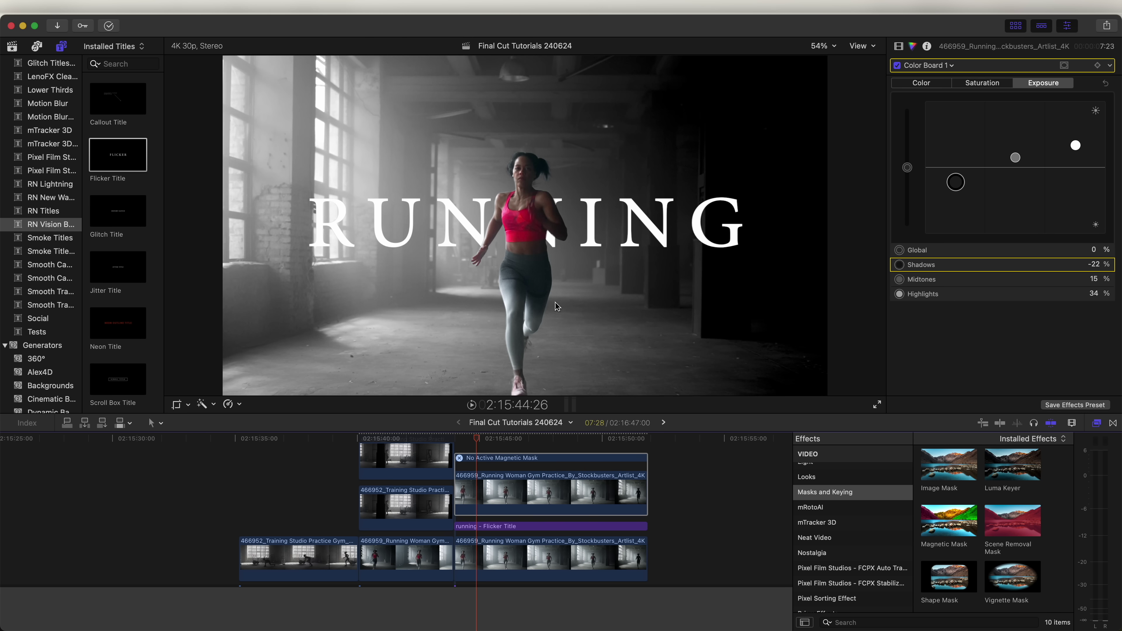
{"action": "key", "text": "space"}
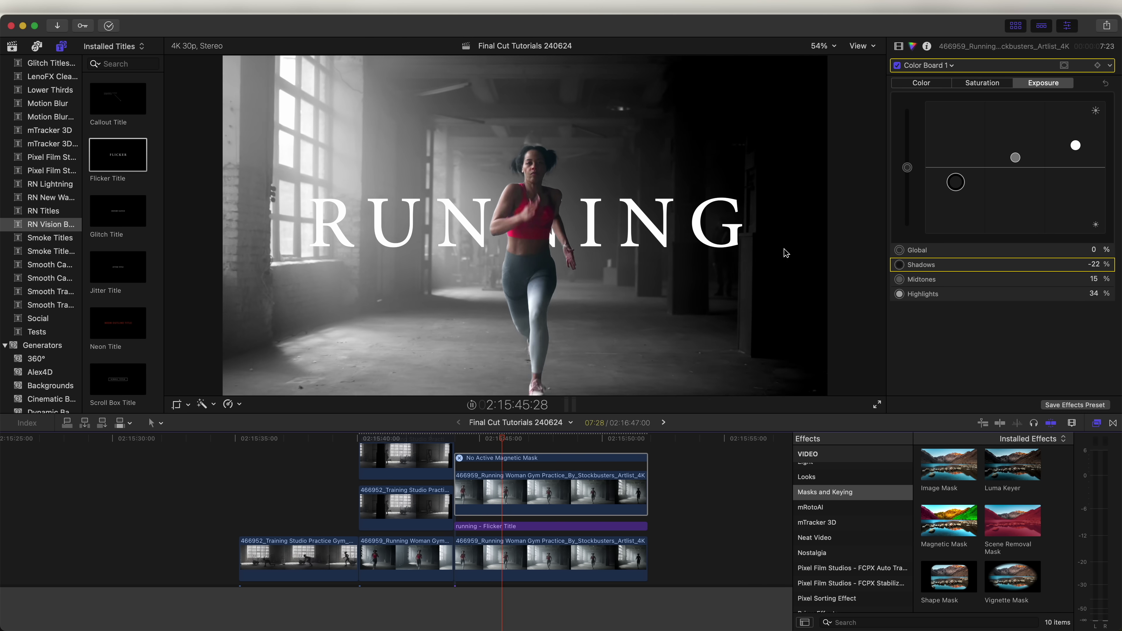
Duplicate the graded, masked runner clip above the title and apply the Glint effect to the lower of the two copies.
{"action": "left_click", "coordinate": [540, 486]}
{"action": "scroll", "coordinate": [539, 490], "scroll_direction": "up", "scroll_amount": 2}
{"action": "mouse_move", "coordinate": [537, 529]}
{"action": "left_mouse_down"}
{"action": "mouse_move", "coordinate": [546, 473]}
{"action": "mouse_move", "coordinate": [541, 508]}
{"action": "left_mouse_up"}
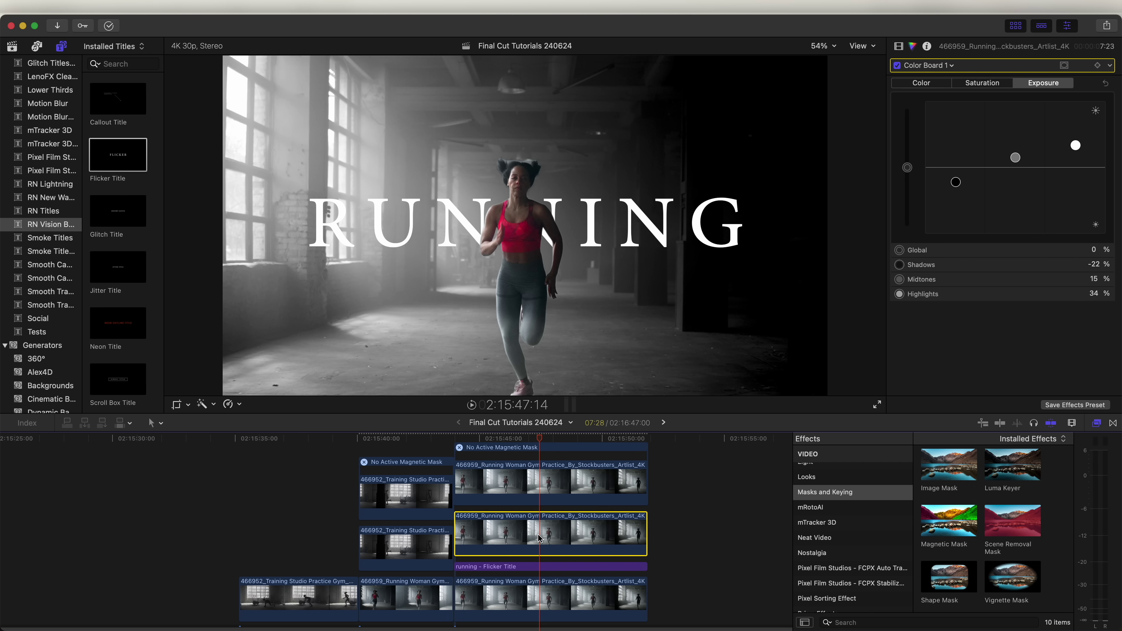
{"action": "scroll", "coordinate": [1022, 530], "scroll_direction": "down", "scroll_amount": 6}
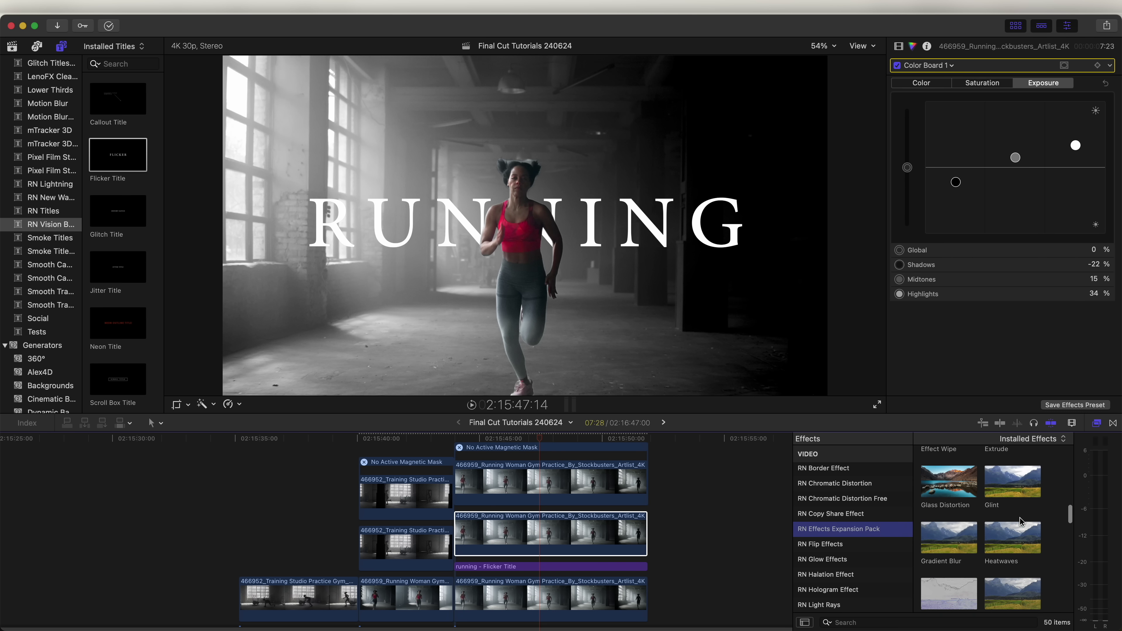
{"action": "left_click_drag", "start_coordinate": [1012, 488], "coordinate": [538, 535]}
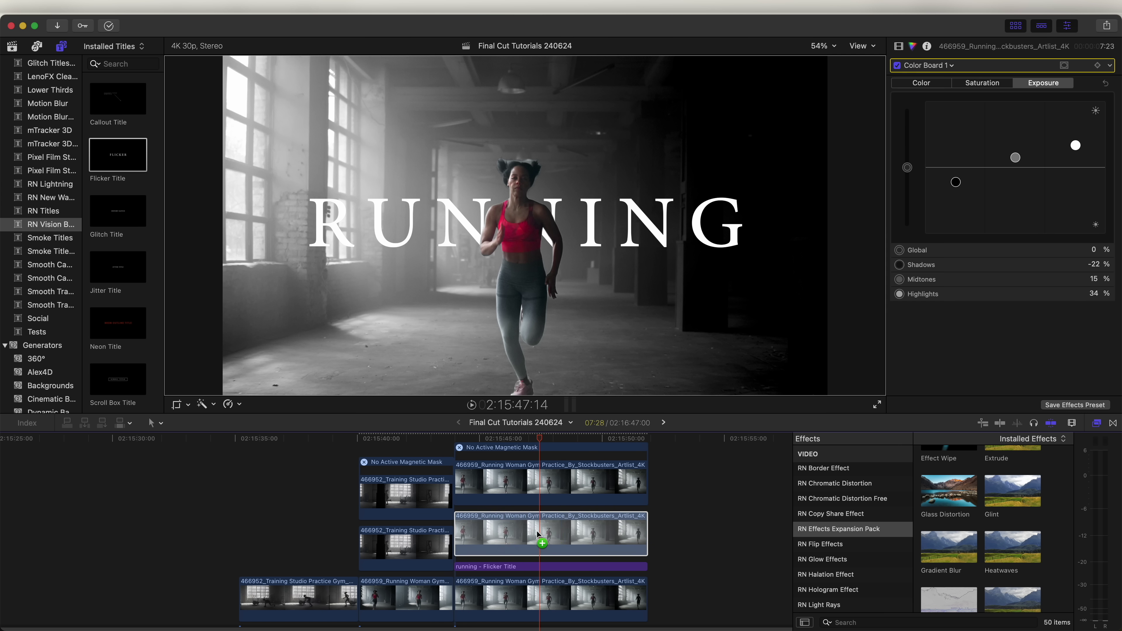
{"action": "left_click_drag", "start_coordinate": [538, 535], "coordinate": [538, 534]}
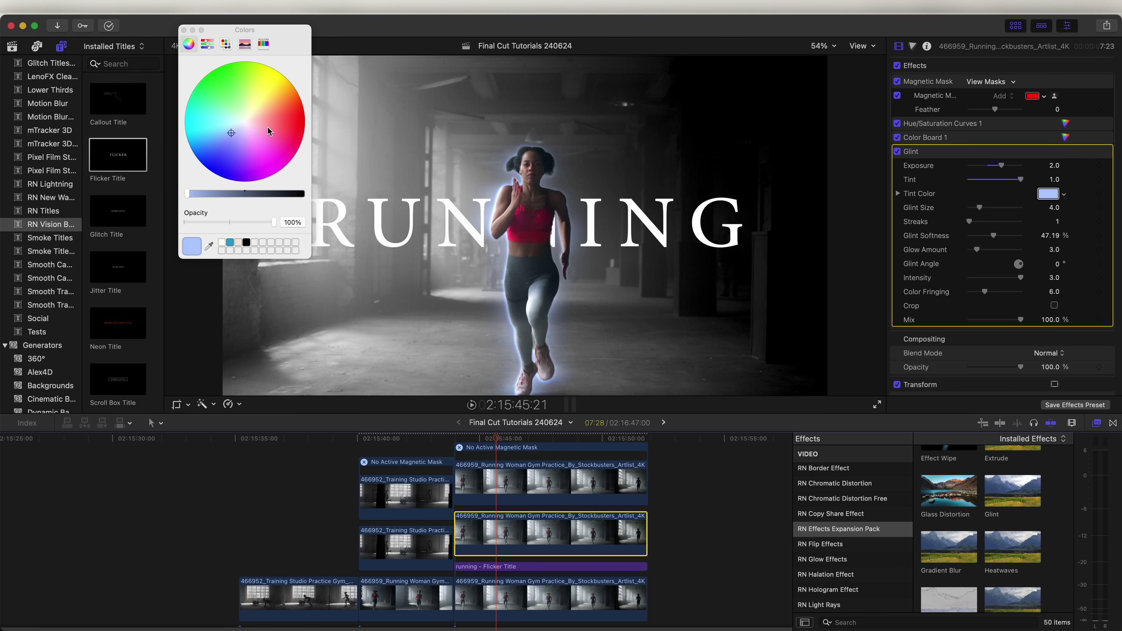
{"action": "left_click_drag", "start_coordinate": [268, 131], "coordinate": [304, 127]}
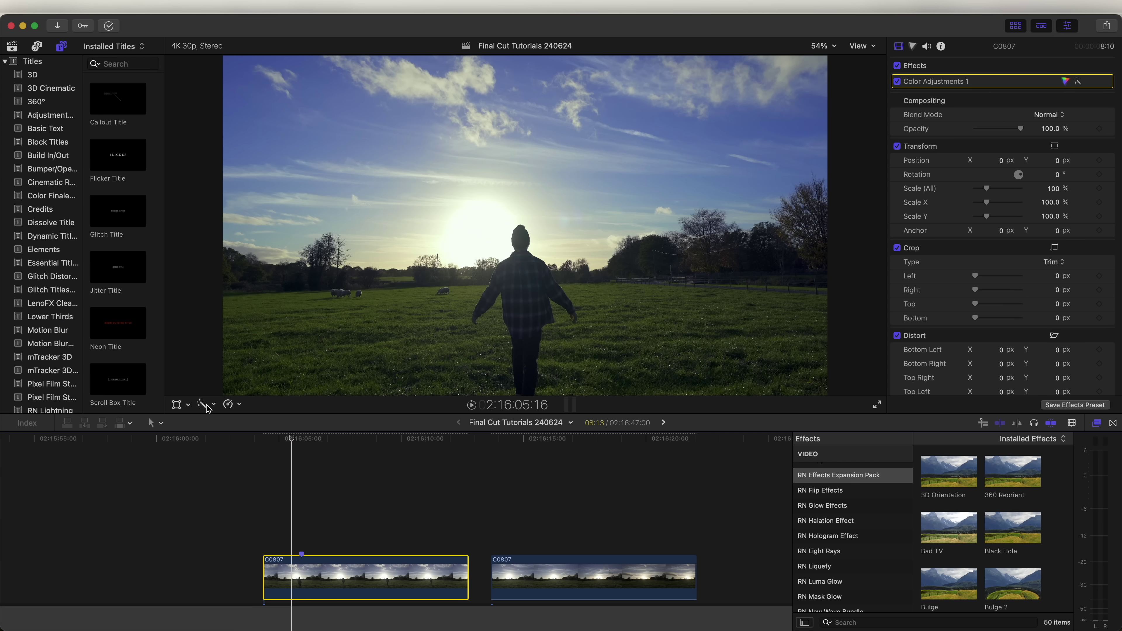
Add a Magnetic Mask to the first C0807 clip covering the person, field and trees but excluding the sky, and analyze it.
{"action": "key", "text": "space"}
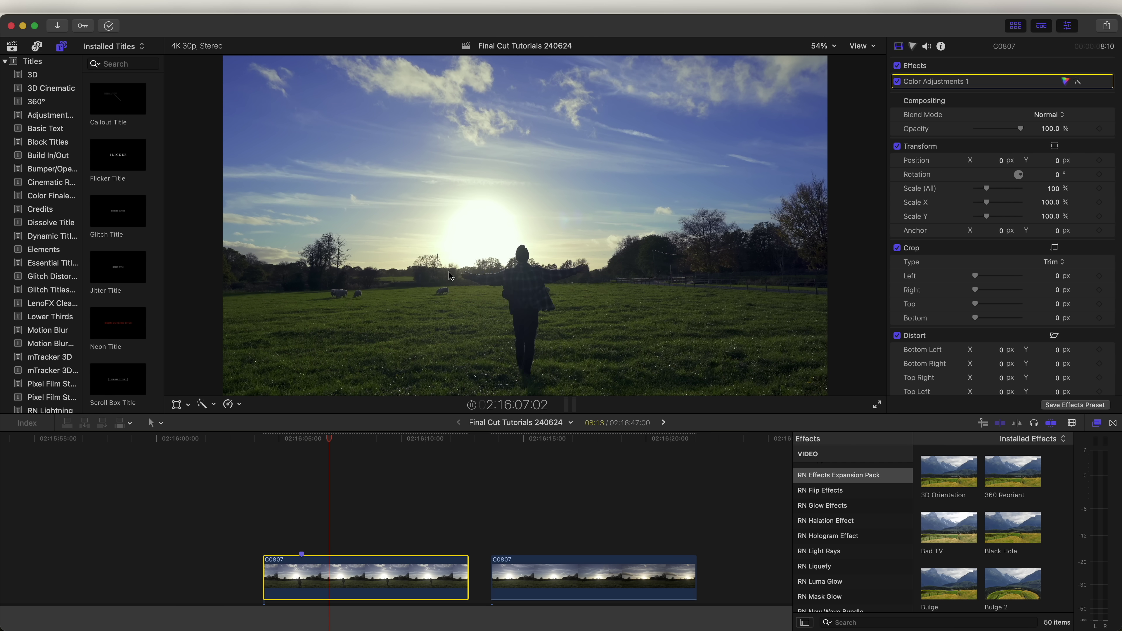
{"action": "key", "text": "space"}
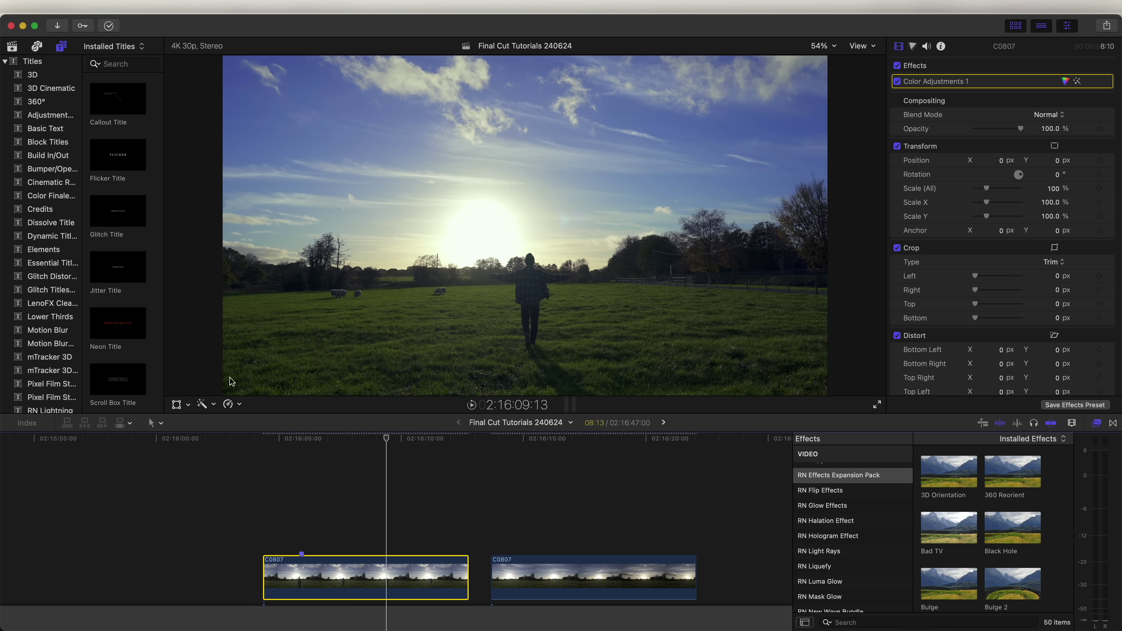
{"action": "left_click", "coordinate": [202, 404]}
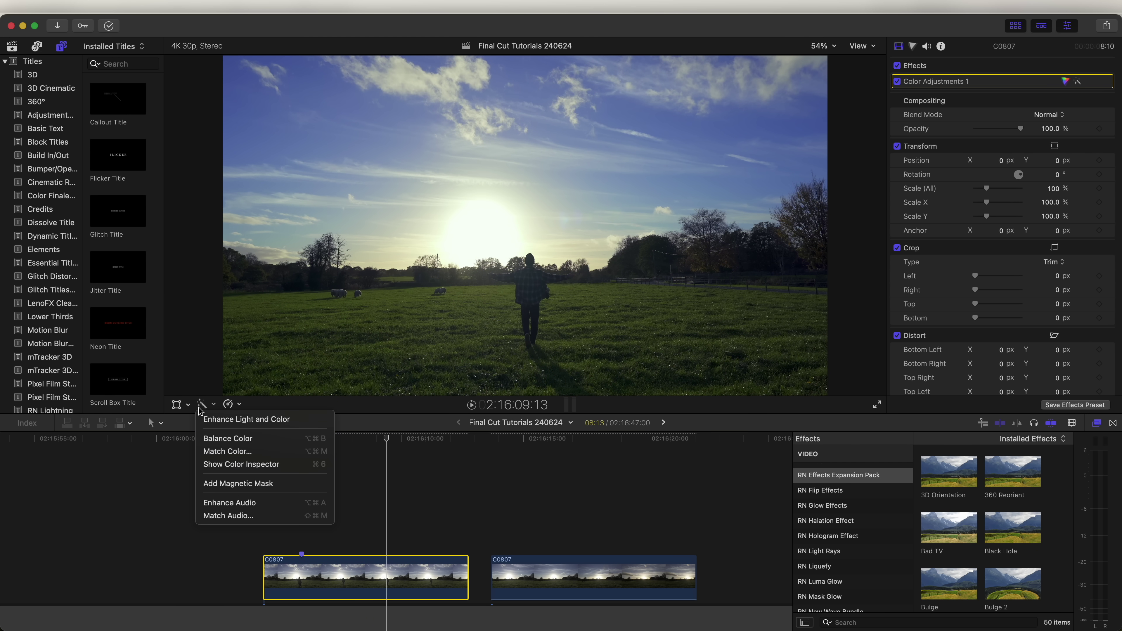
{"action": "left_click", "coordinate": [239, 484]}
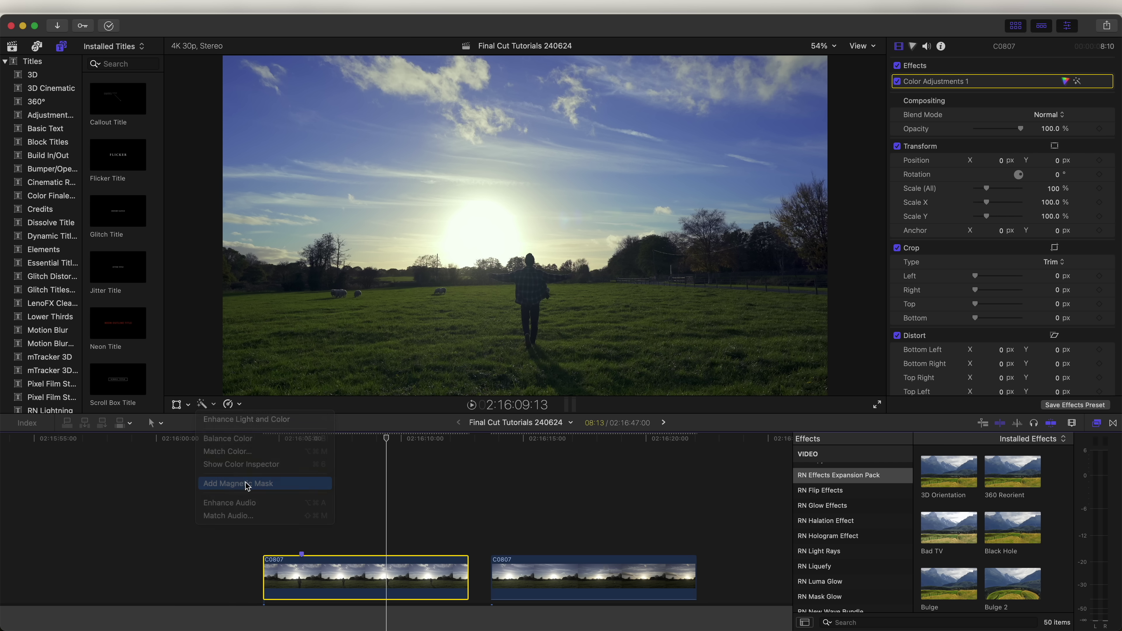
{"action": "left_click", "coordinate": [528, 282]}
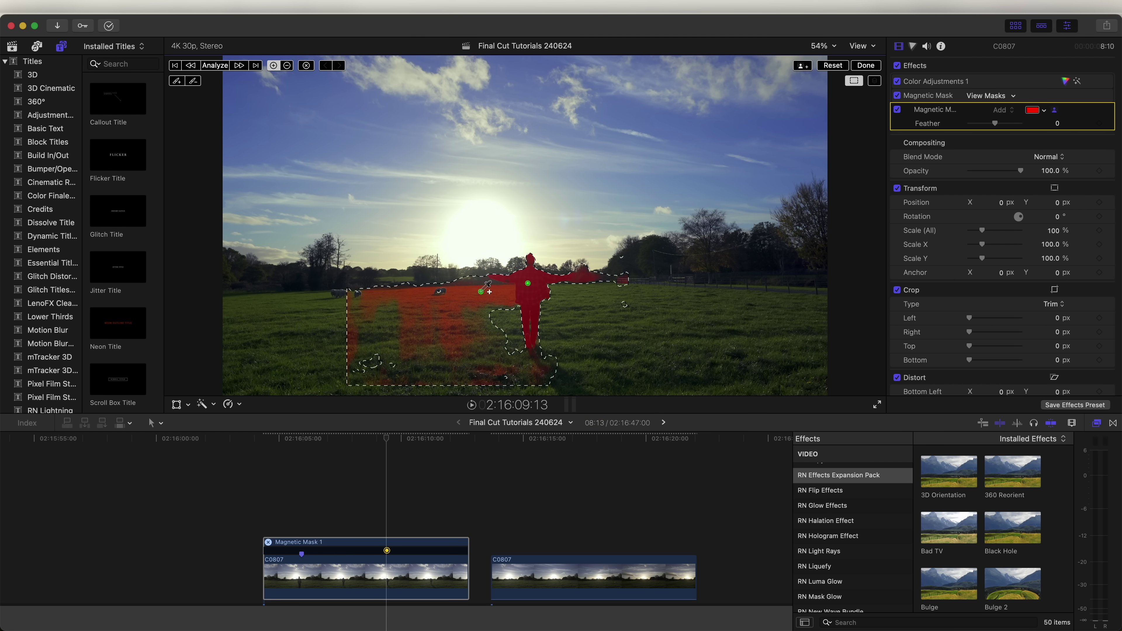
{"action": "left_click", "coordinate": [346, 318]}
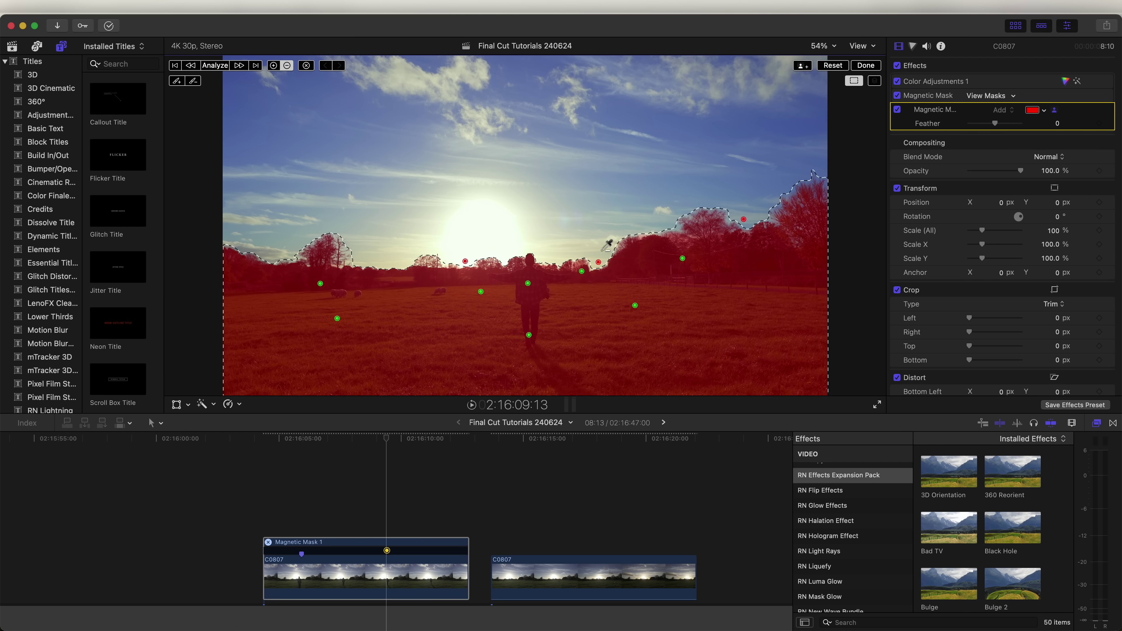
{"action": "left_click", "coordinate": [215, 65]}
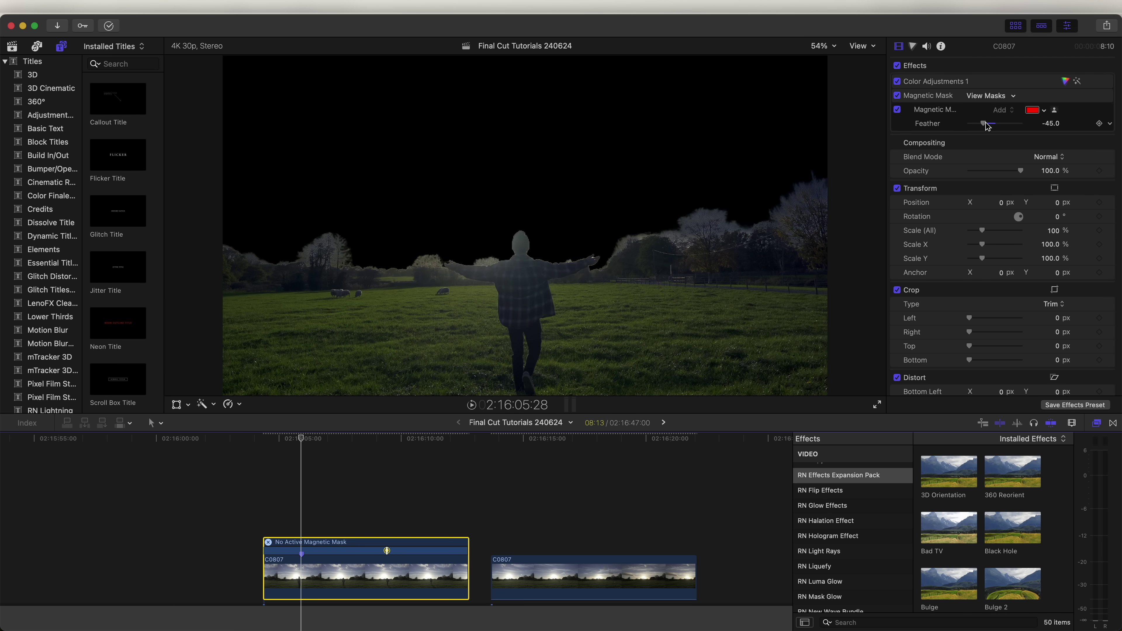
Set the mask's feather to about -43, place the second C0807 clip directly beneath the masked one, and play the sky replacement.
{"action": "mouse_move", "coordinate": [985, 124]}
{"action": "left_mouse_down"}
{"action": "mouse_move", "coordinate": [995, 124]}
{"action": "mouse_move", "coordinate": [983, 128]}
{"action": "left_mouse_up"}
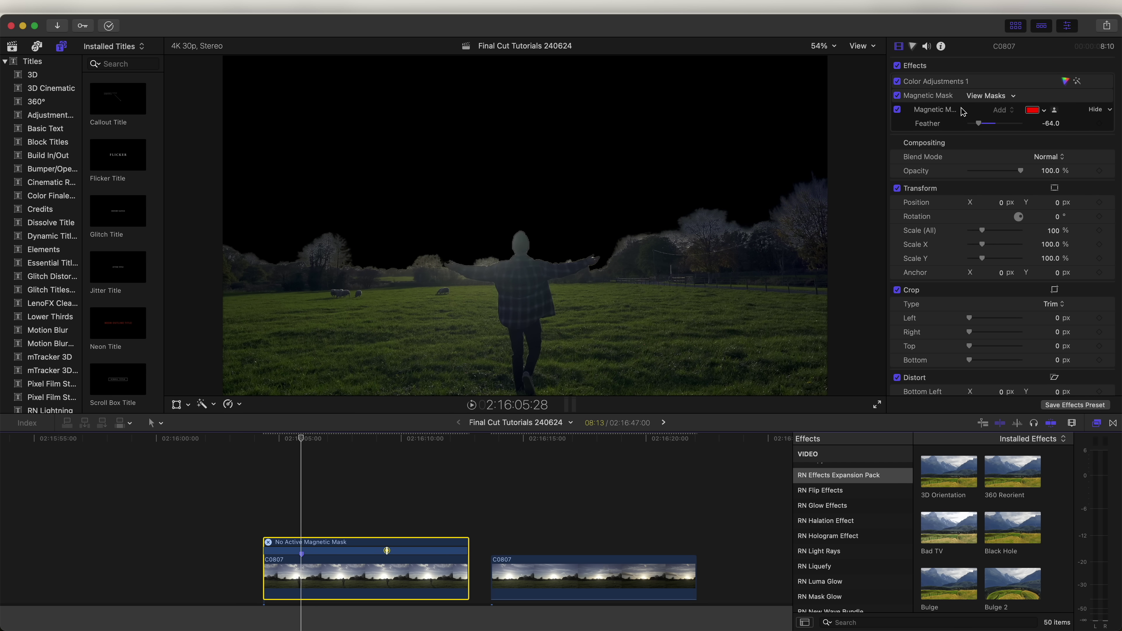
{"action": "left_click", "coordinate": [557, 581]}
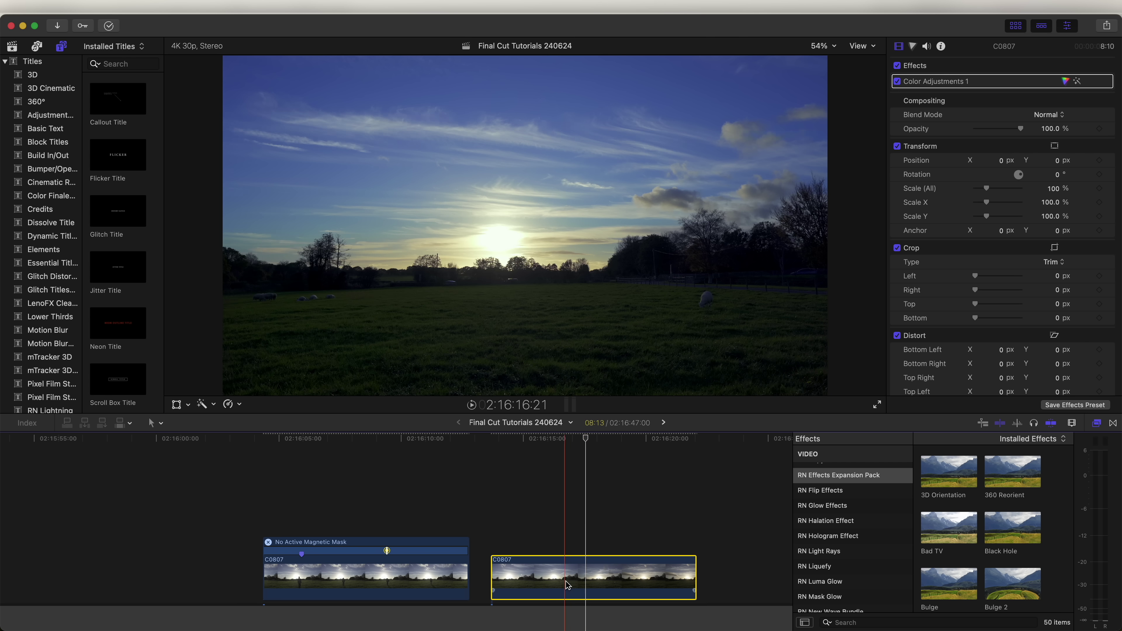
{"action": "left_click_drag", "start_coordinate": [556, 586], "coordinate": [328, 588]}
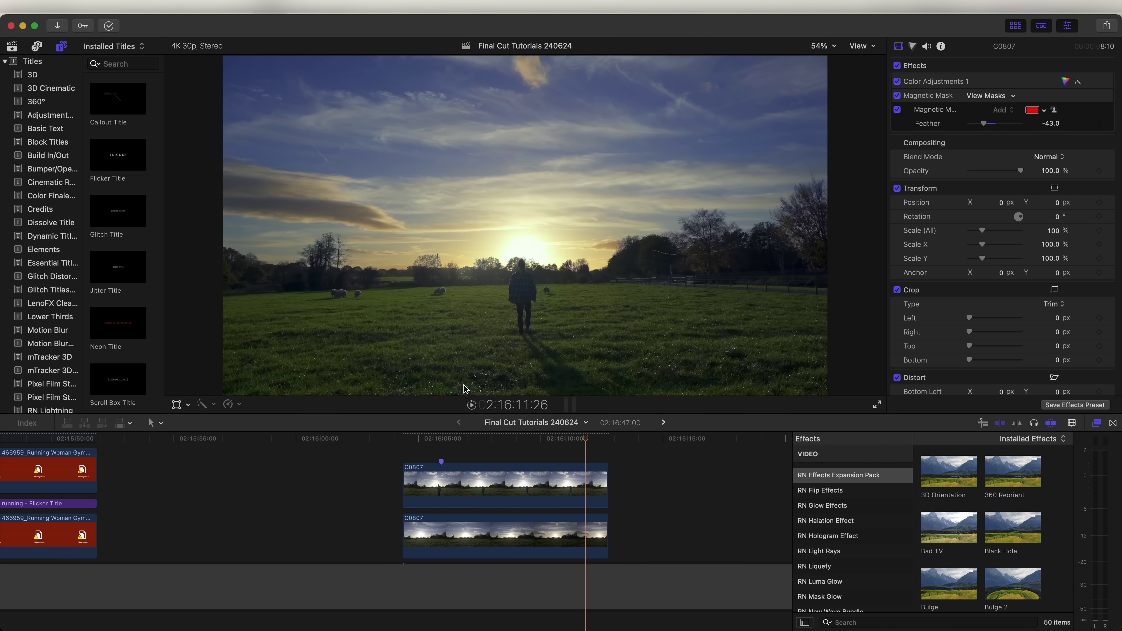
{"action": "key", "text": "space"}
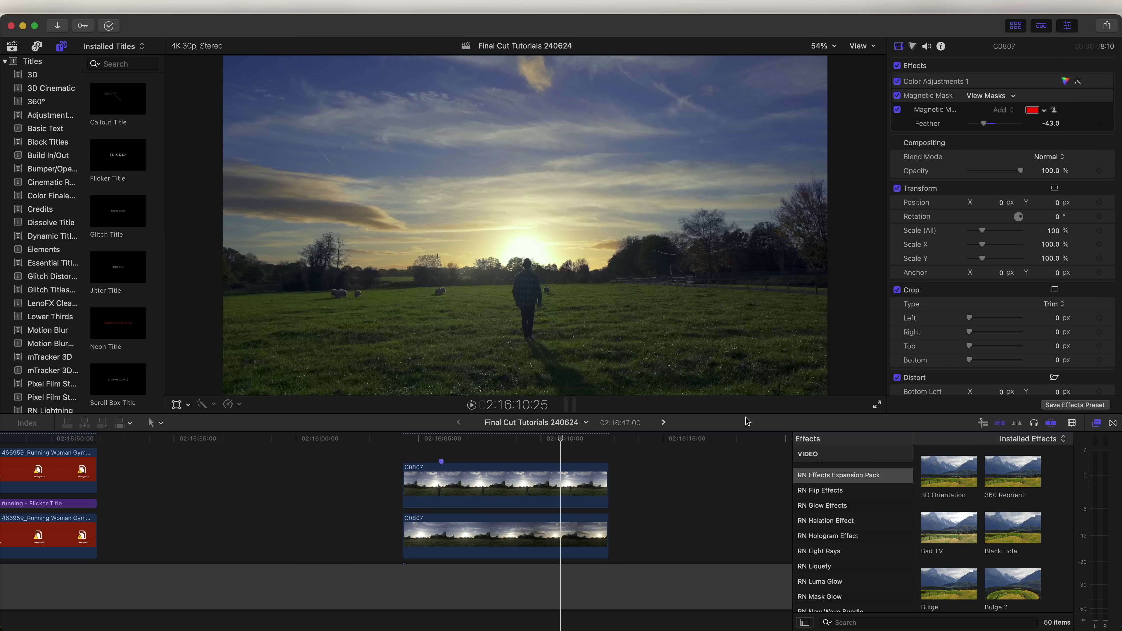